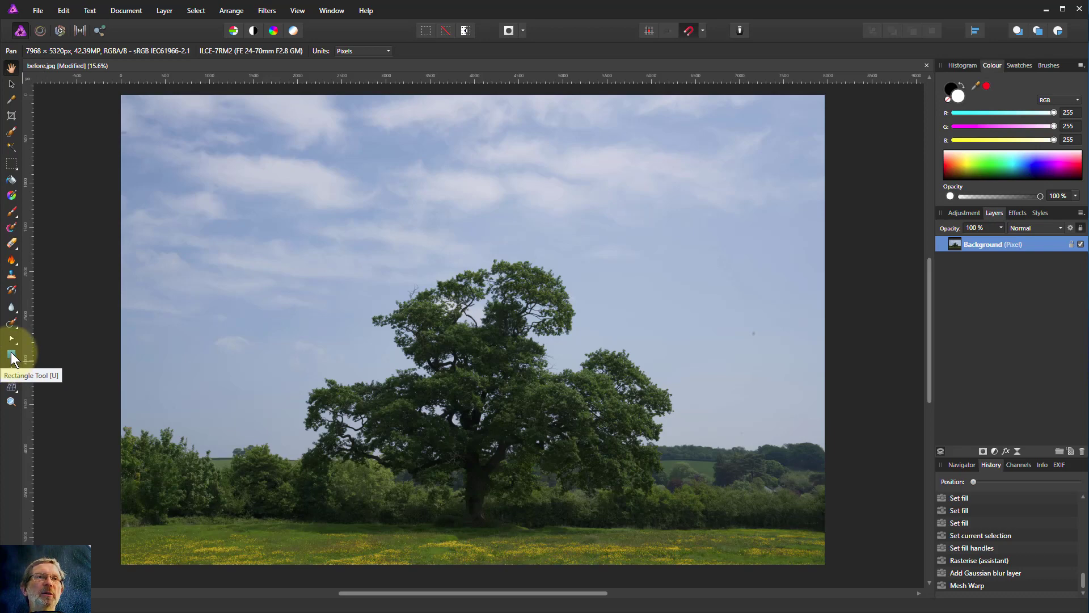
Draw a wide white rectangle across the upper sky, then lower its top edge slightly
click(12, 360)
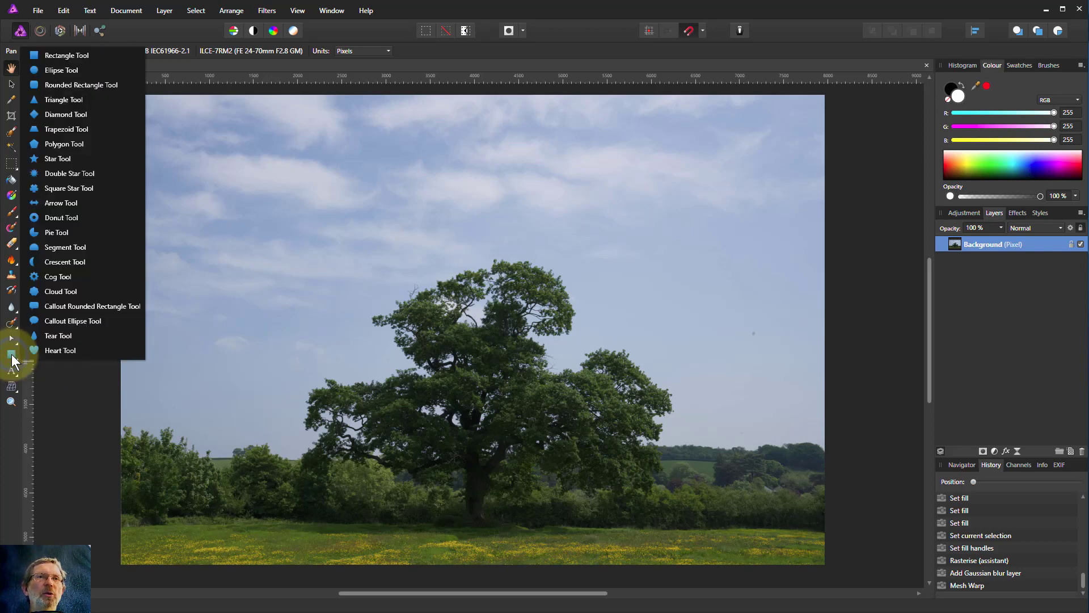
click(63, 55)
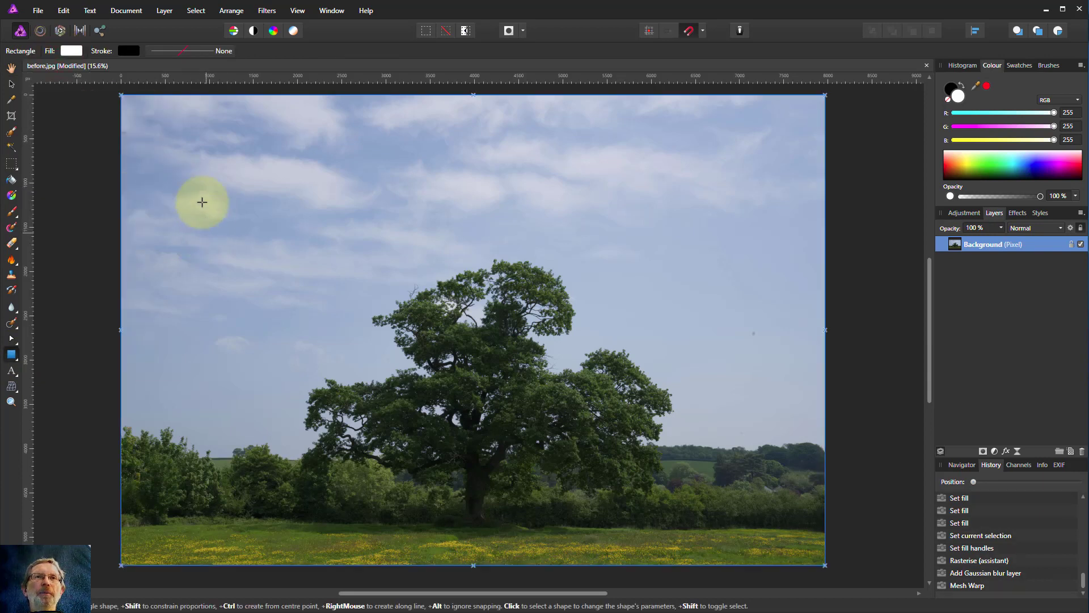
drag(160, 158, 784, 216)
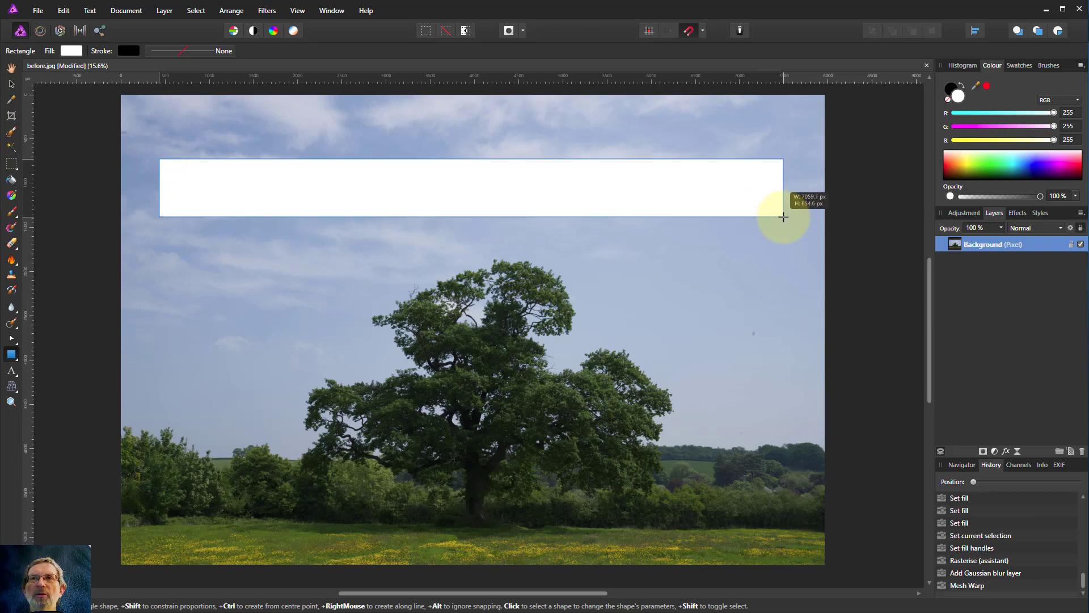
drag(784, 216, 783, 217)
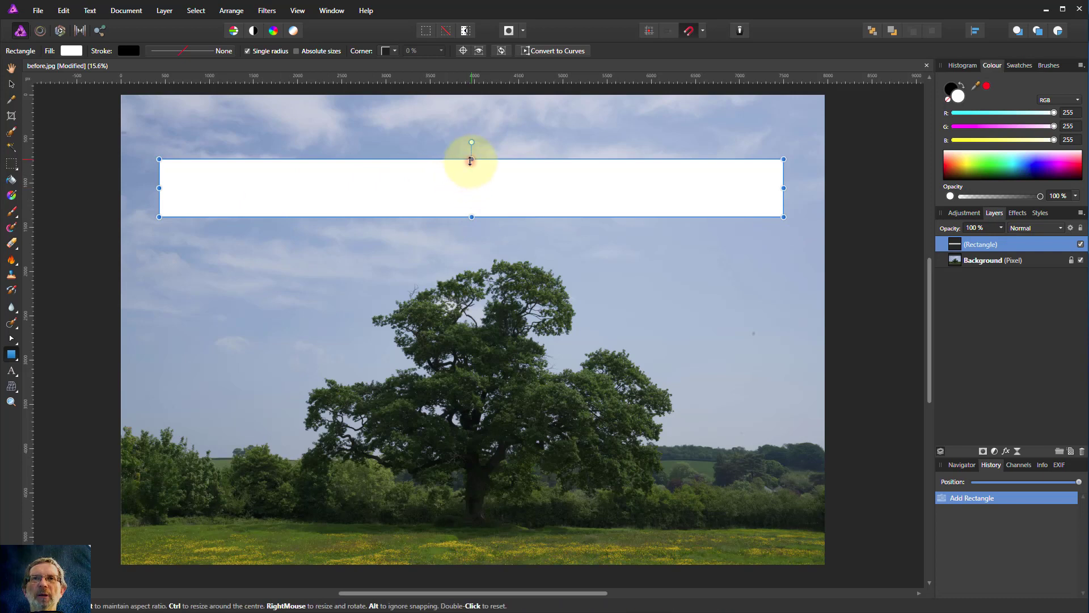
drag(472, 159, 473, 166)
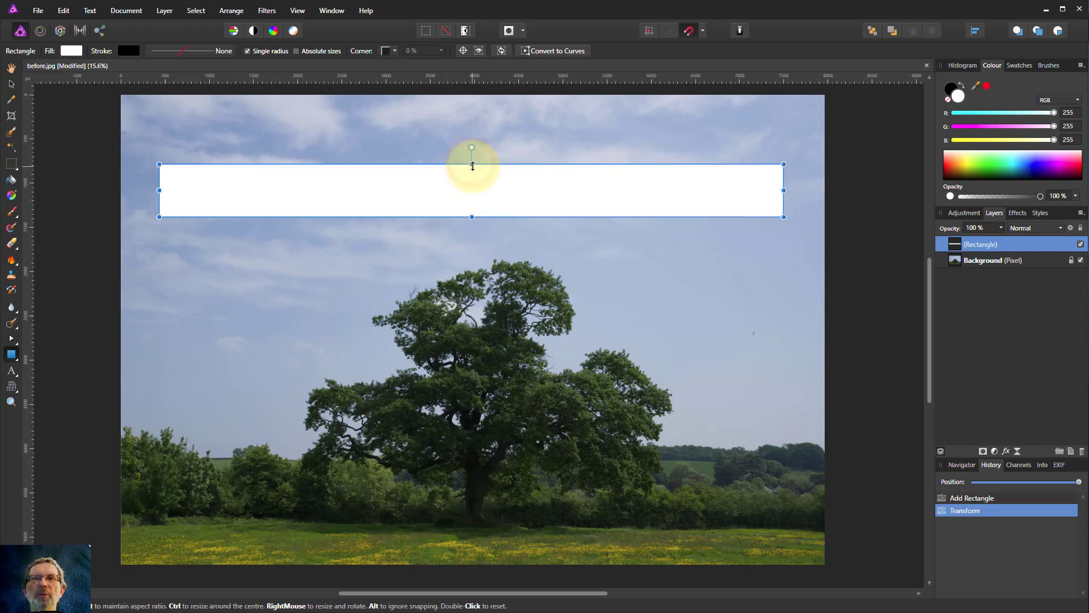
Give the rectangle a Linear gradient fill whose left stop is pure red (255, 0, 0)
click(11, 195)
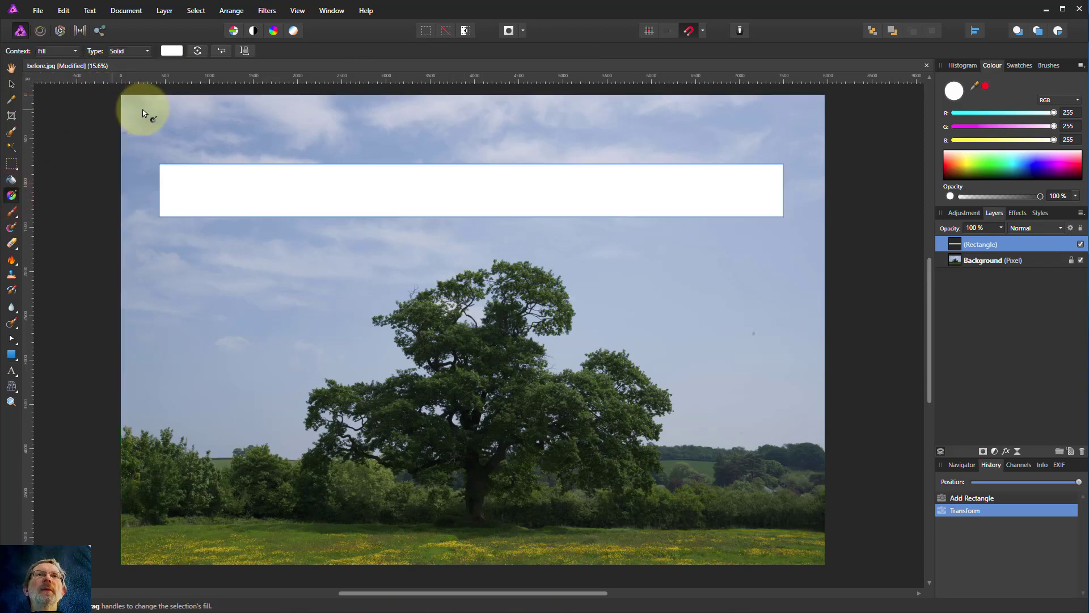
click(171, 51)
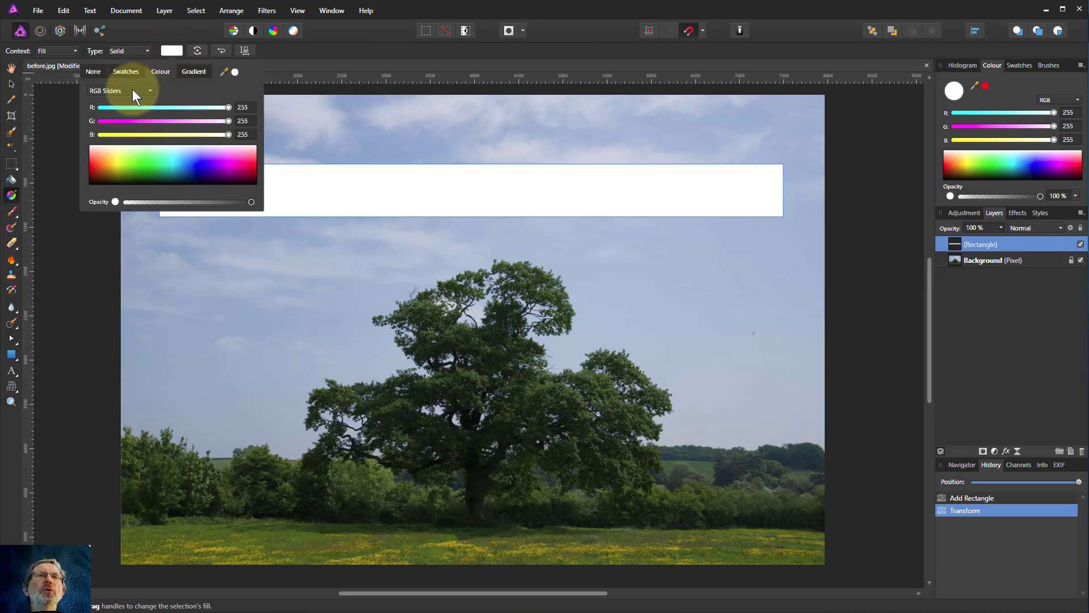
click(188, 73)
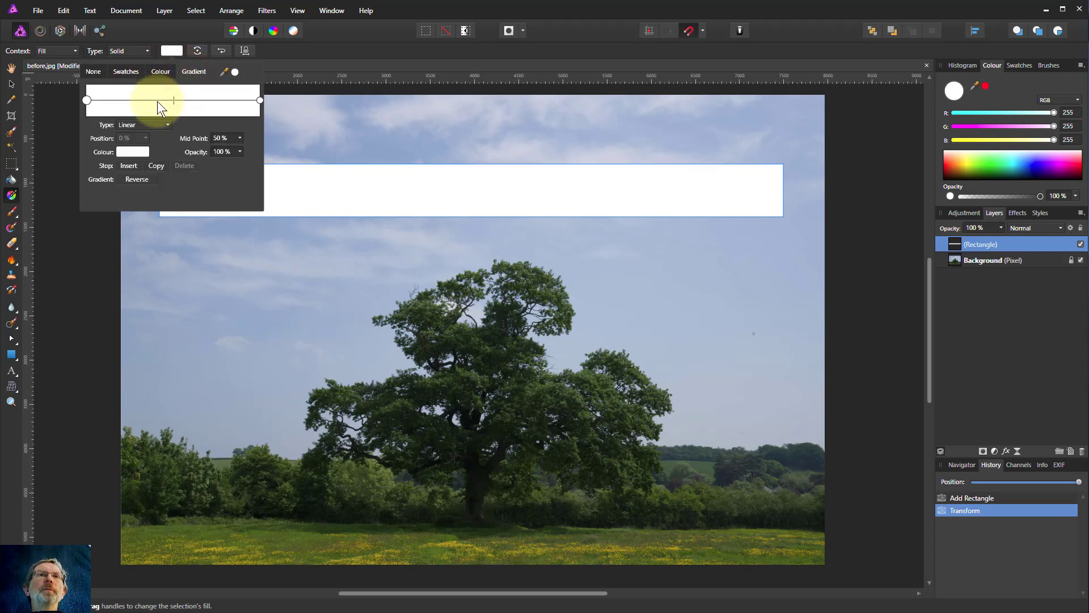
click(85, 100)
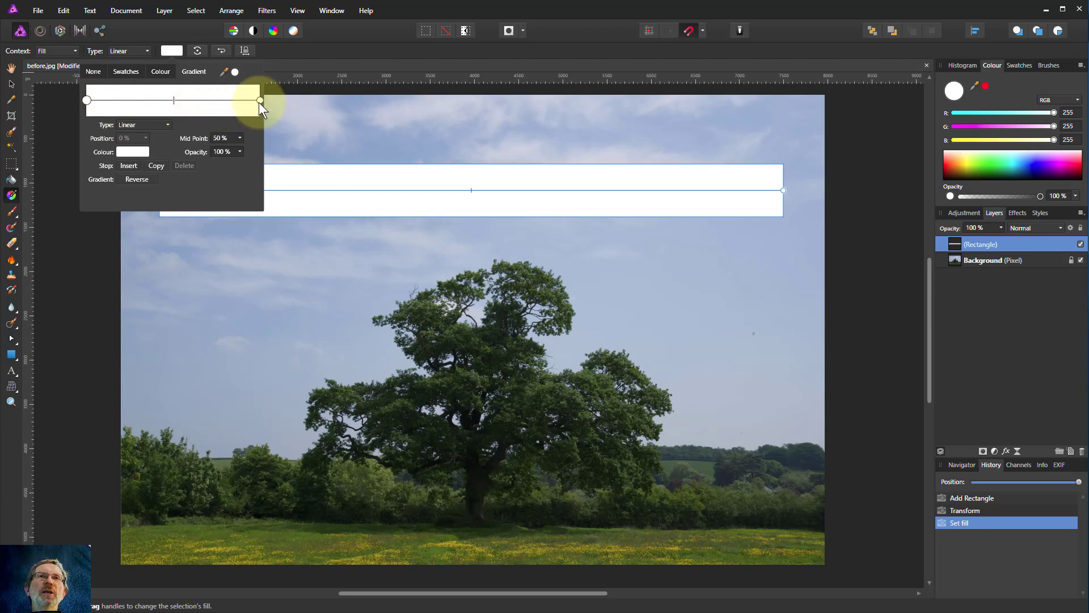
click(142, 151)
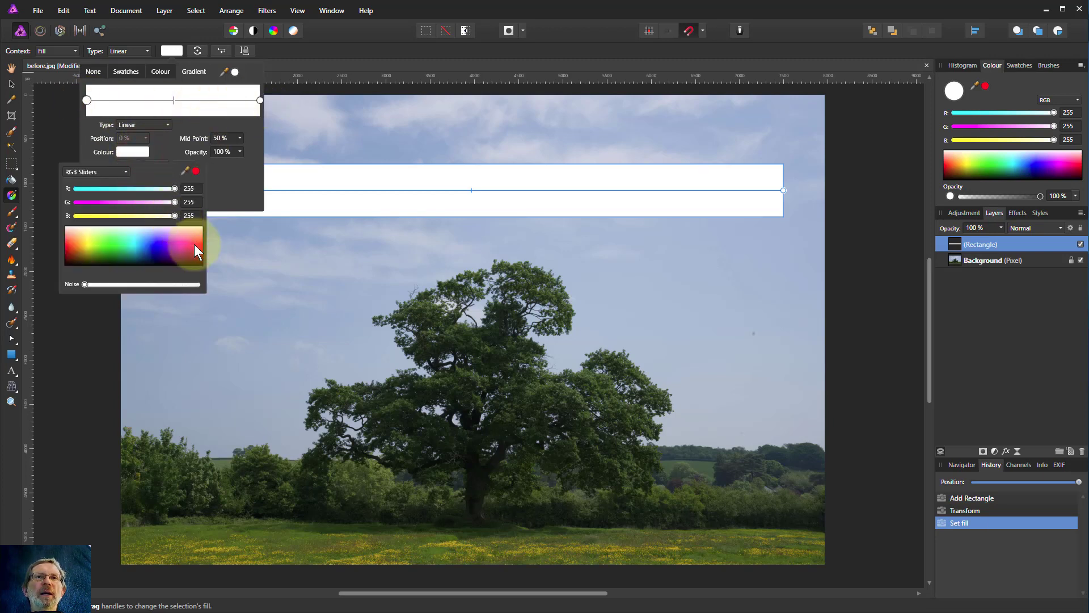
drag(194, 244, 202, 245)
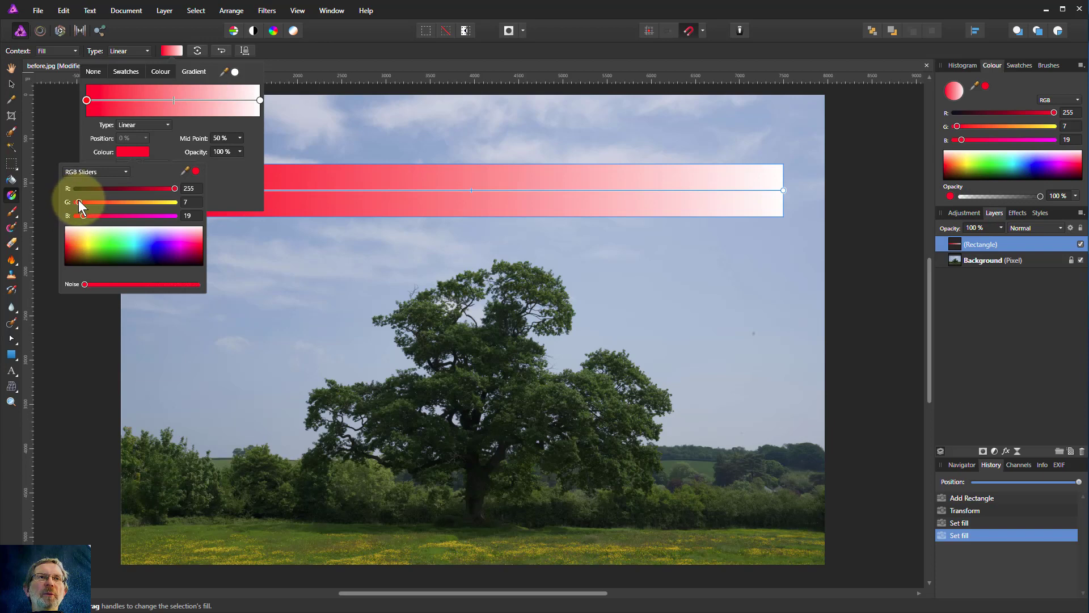
drag(78, 202, 53, 213)
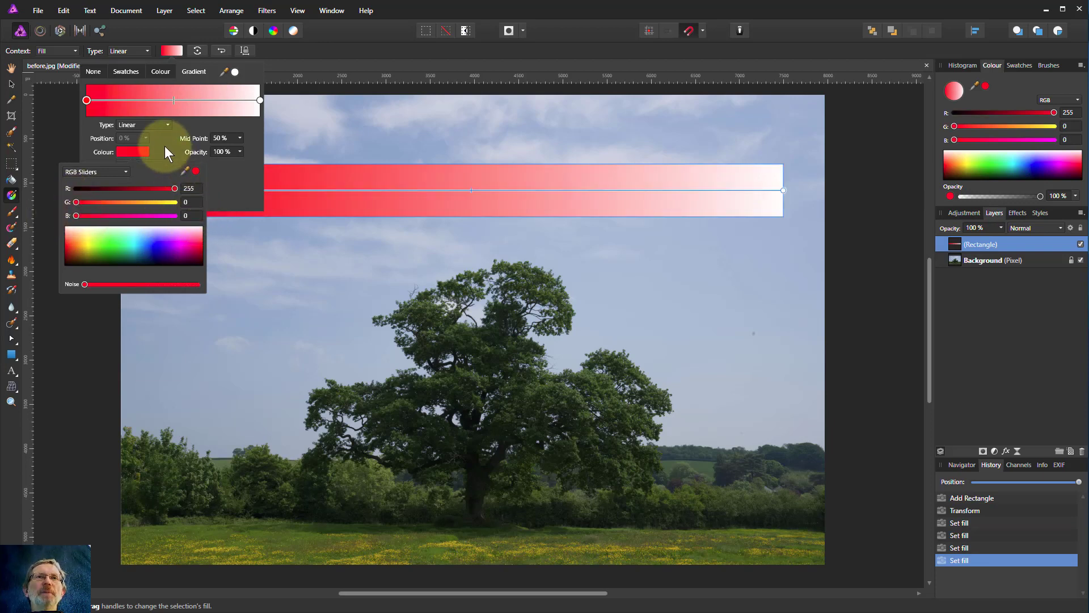
Insert a gradient stop at 14% and colour it deep orange (255, 129, 0)
click(111, 101)
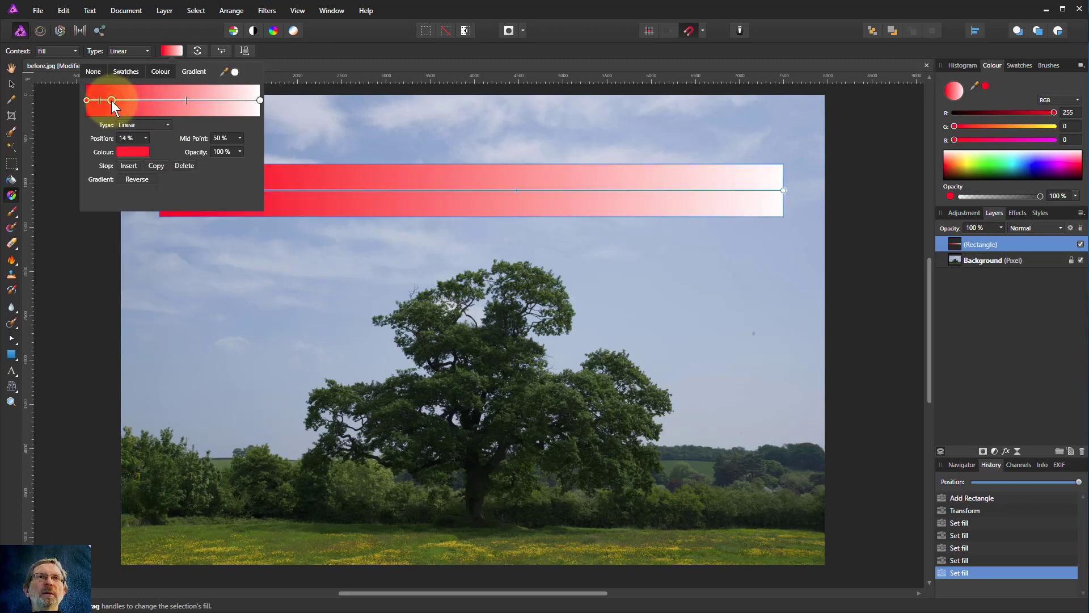
click(134, 152)
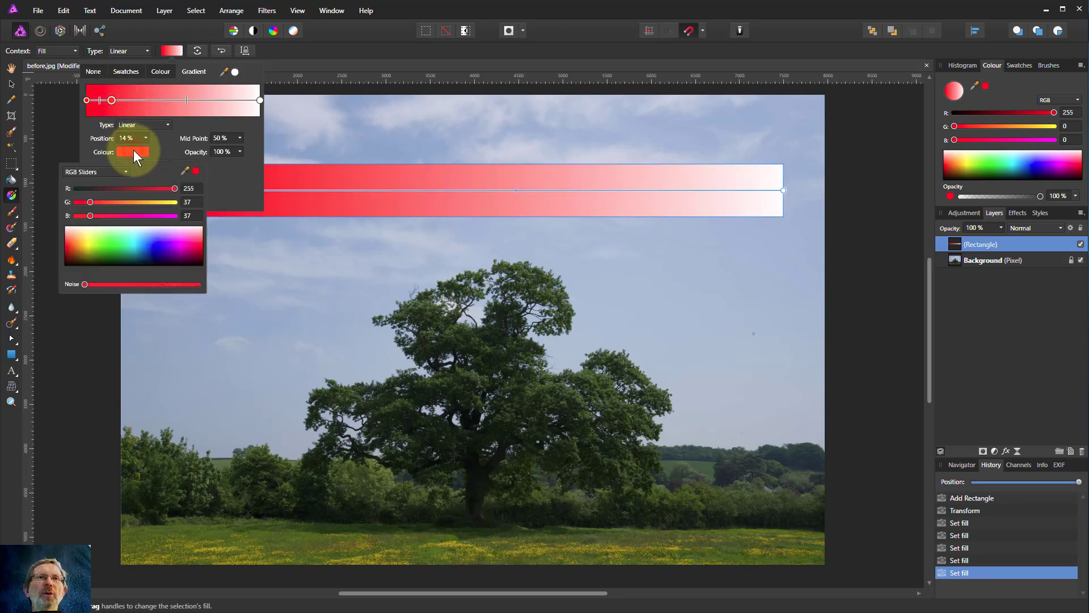
click(79, 246)
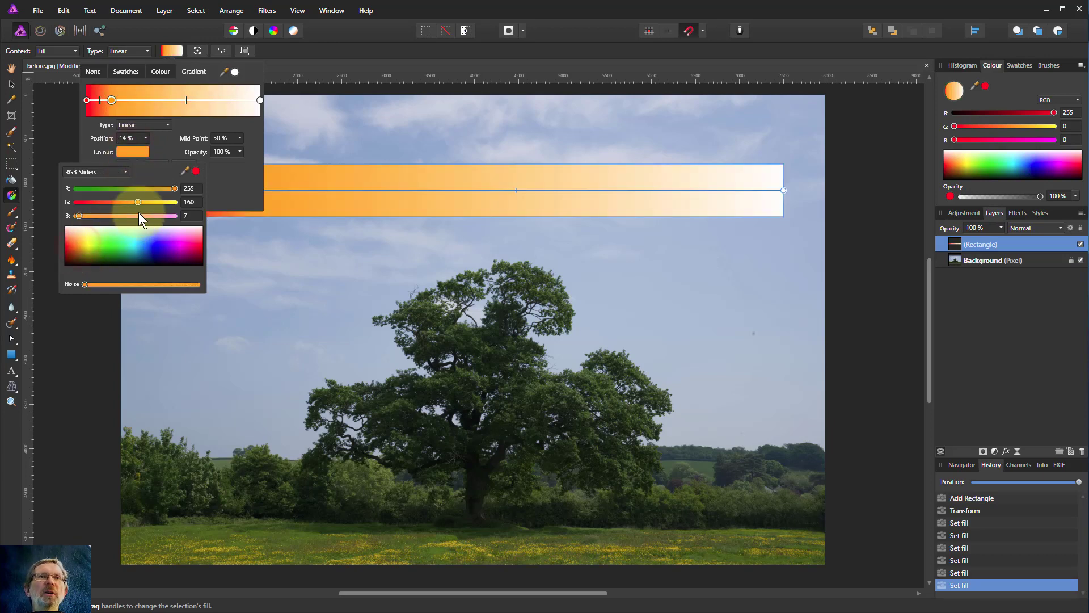
drag(79, 216, 63, 216)
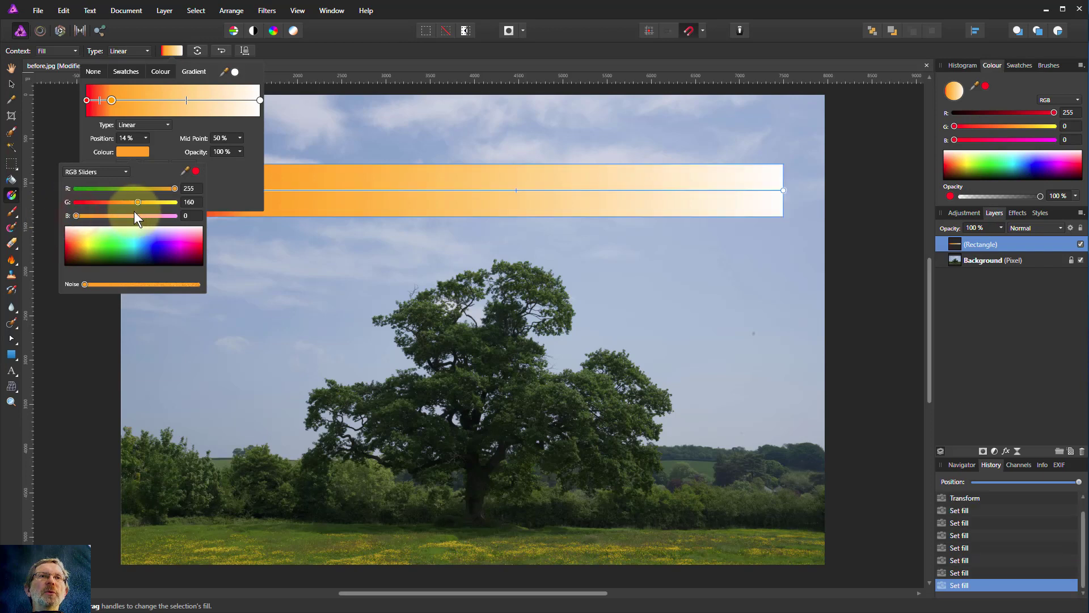
drag(137, 203, 127, 203)
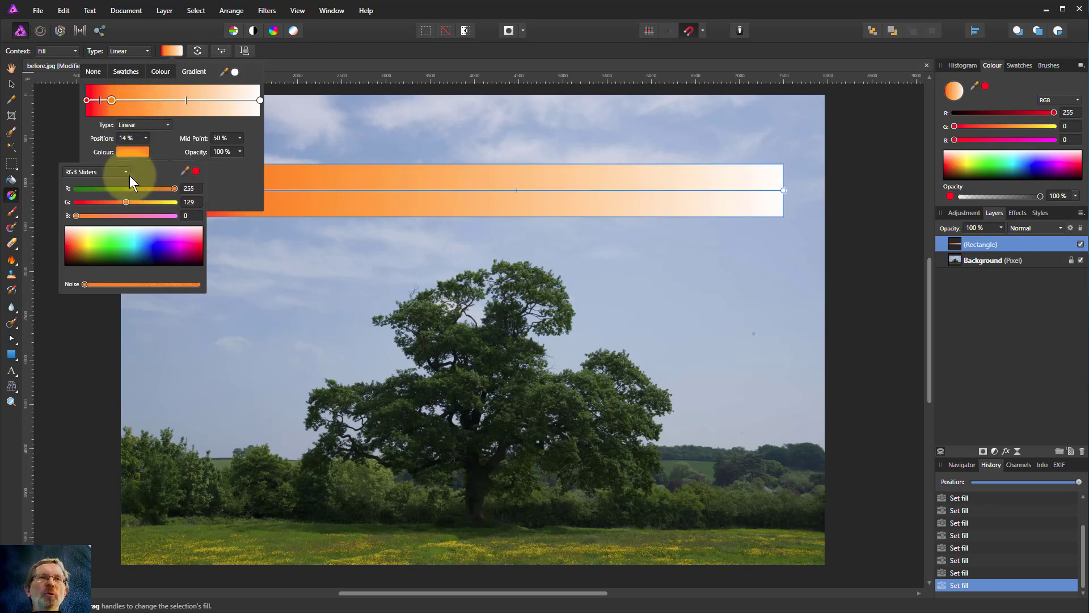
Add a gradient stop at 31% set to pure yellow (255, 255, 0)
click(140, 99)
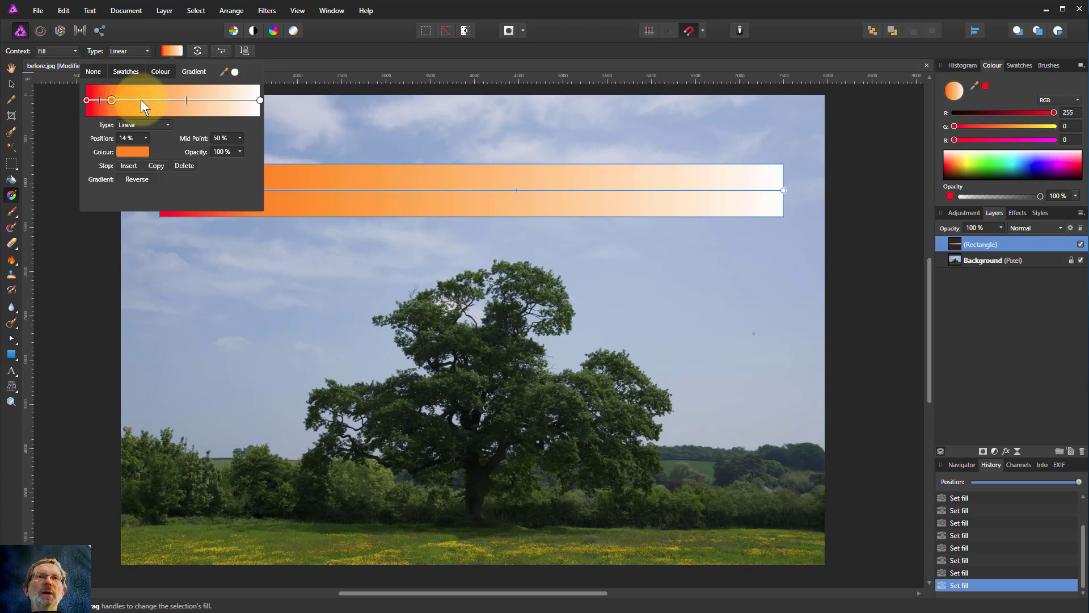
click(140, 100)
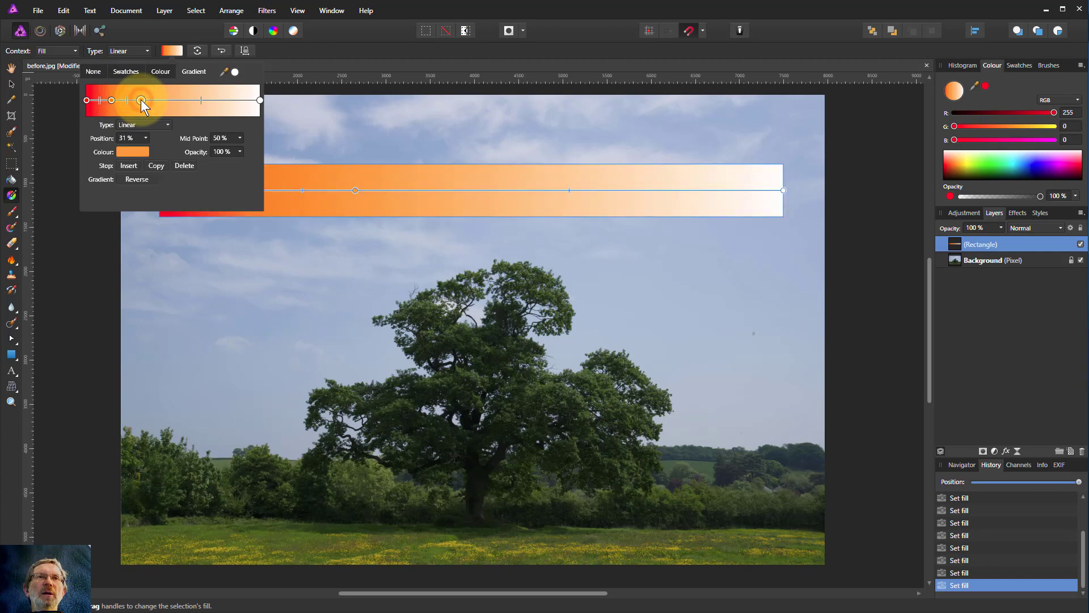
click(131, 152)
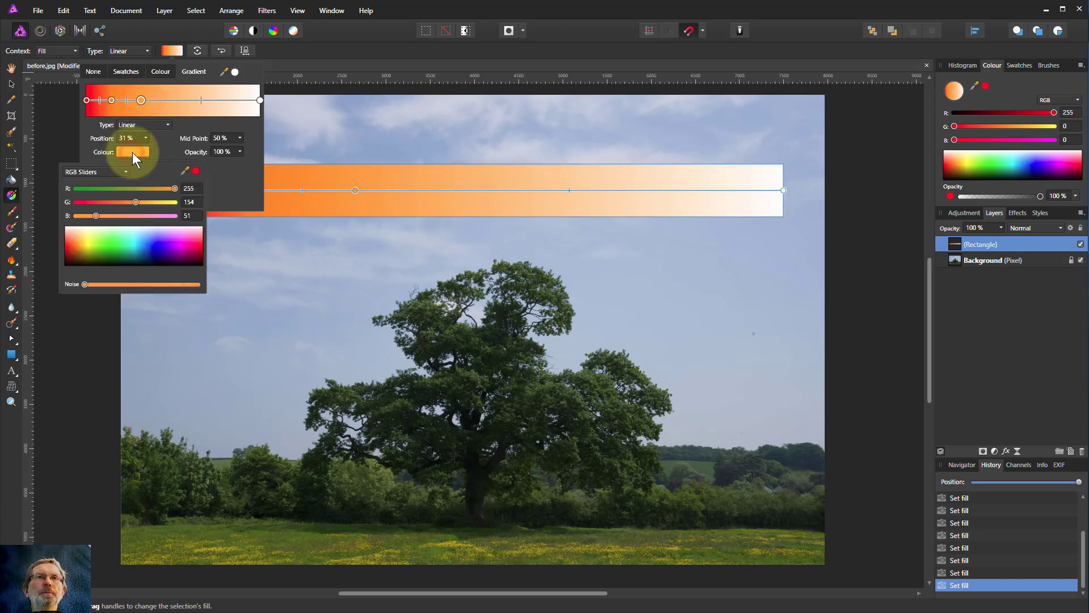
click(87, 246)
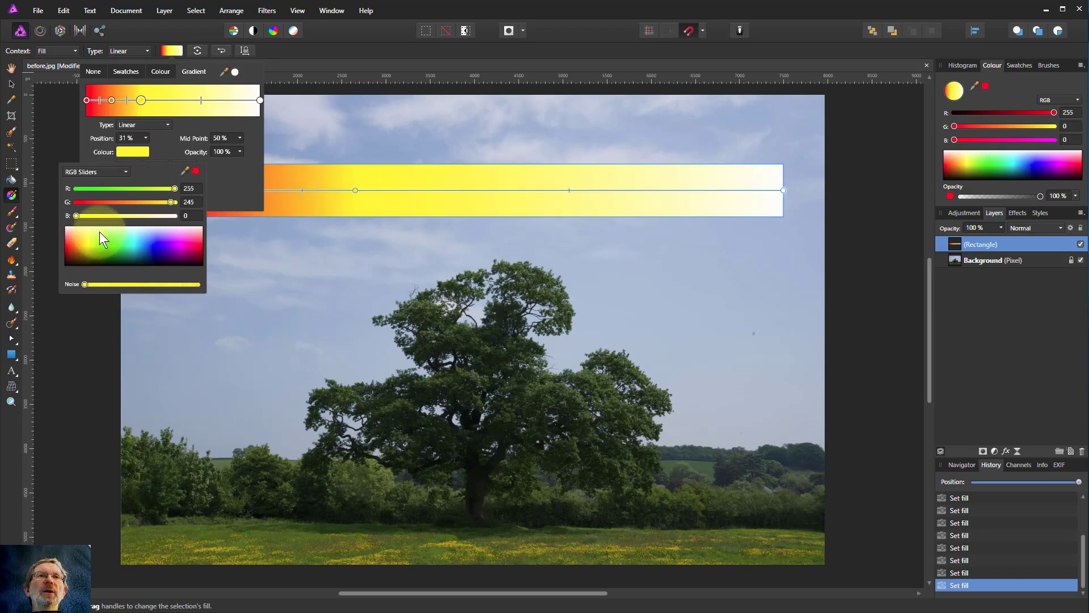
drag(171, 201, 179, 202)
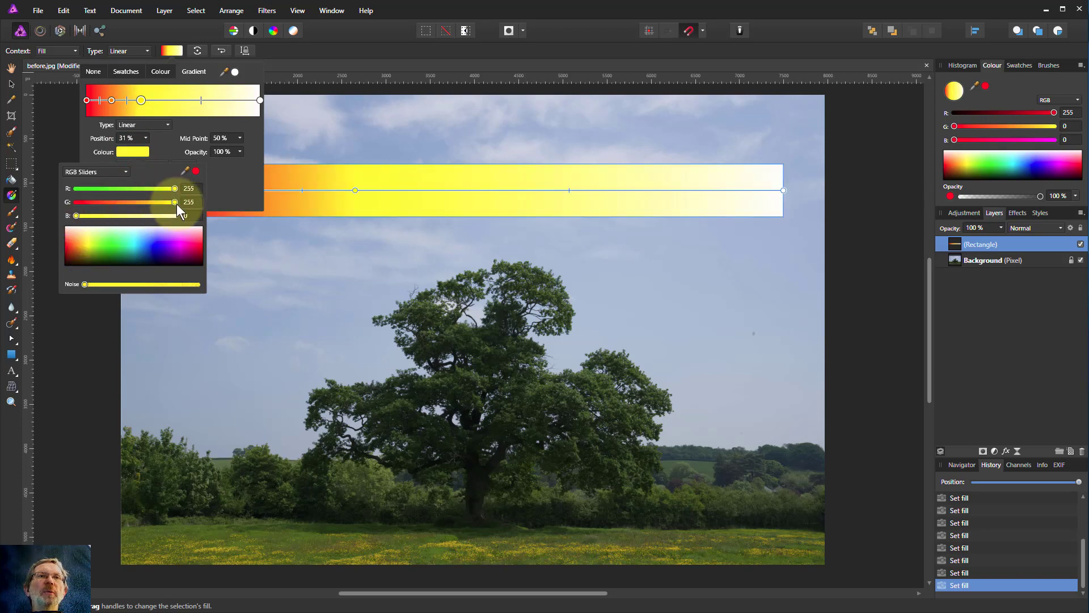
Add another stop at 45% set to pure green (0, 255, 0)
click(165, 98)
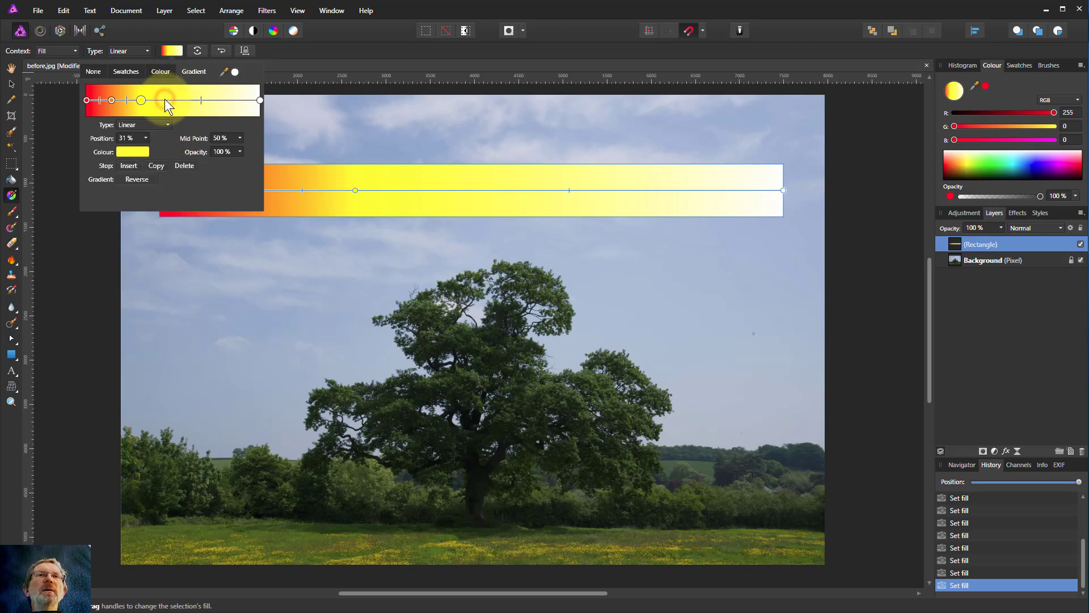
click(164, 100)
click(141, 151)
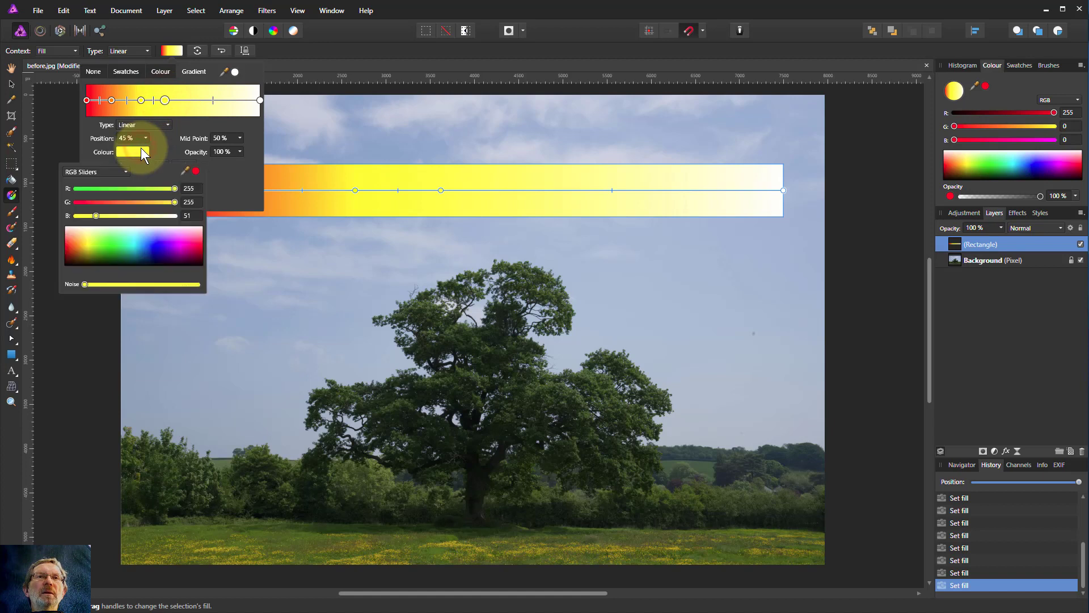
click(105, 246)
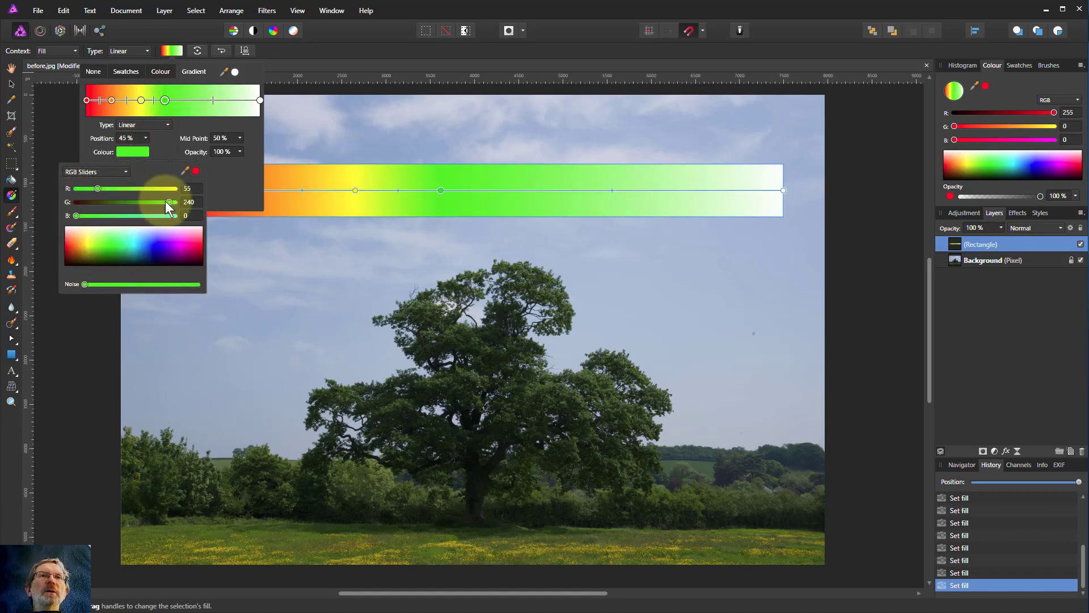
drag(168, 202, 175, 202)
drag(96, 190, 55, 188)
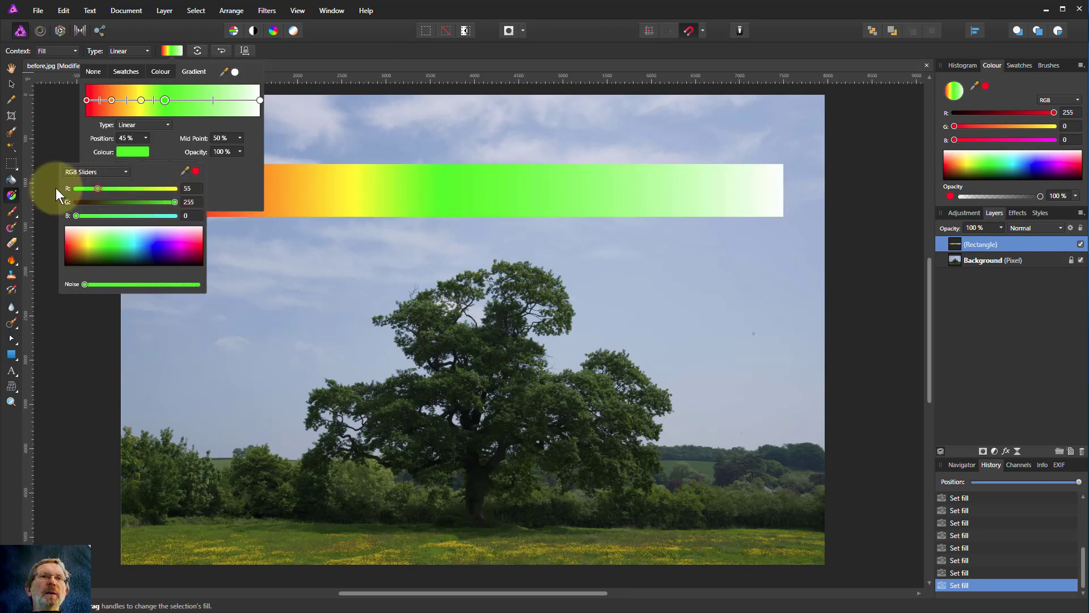
Add a stop at 61% and make it pure blue (0, 0, 255)
click(192, 100)
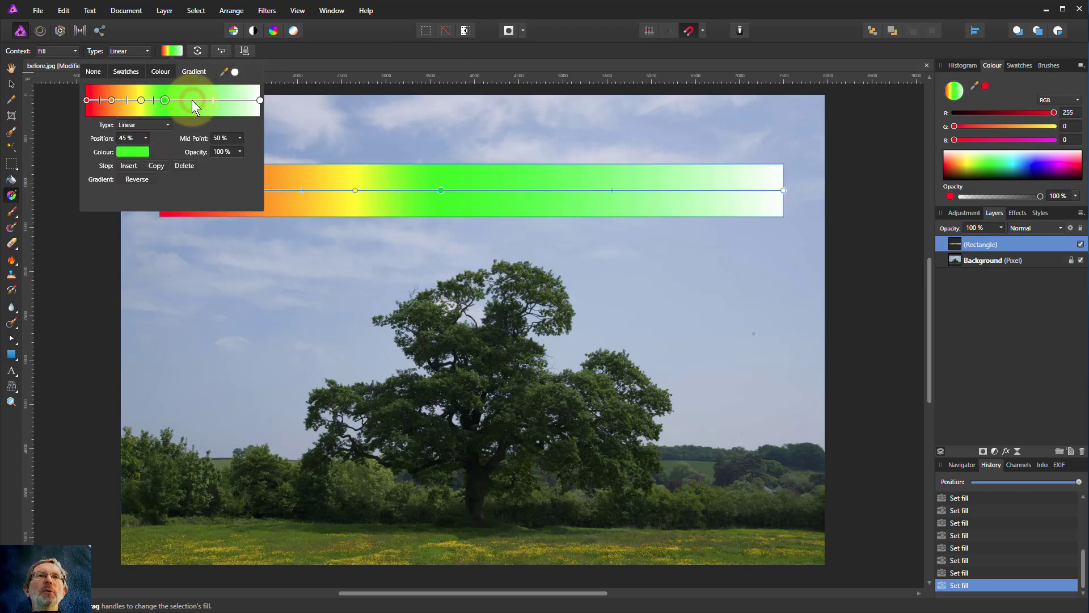
click(141, 153)
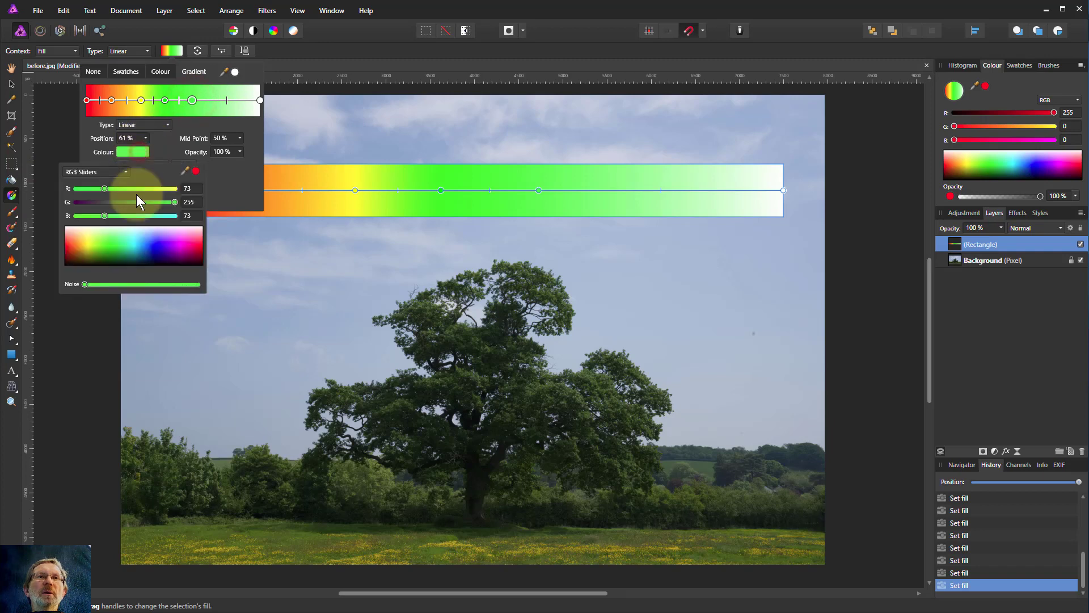
click(149, 246)
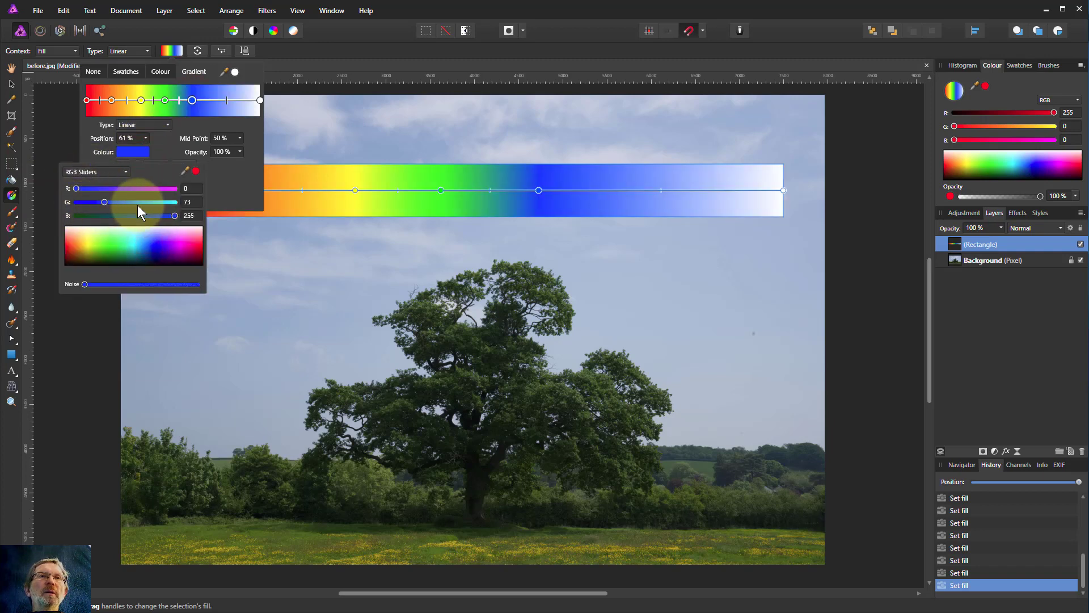
drag(104, 203, 48, 200)
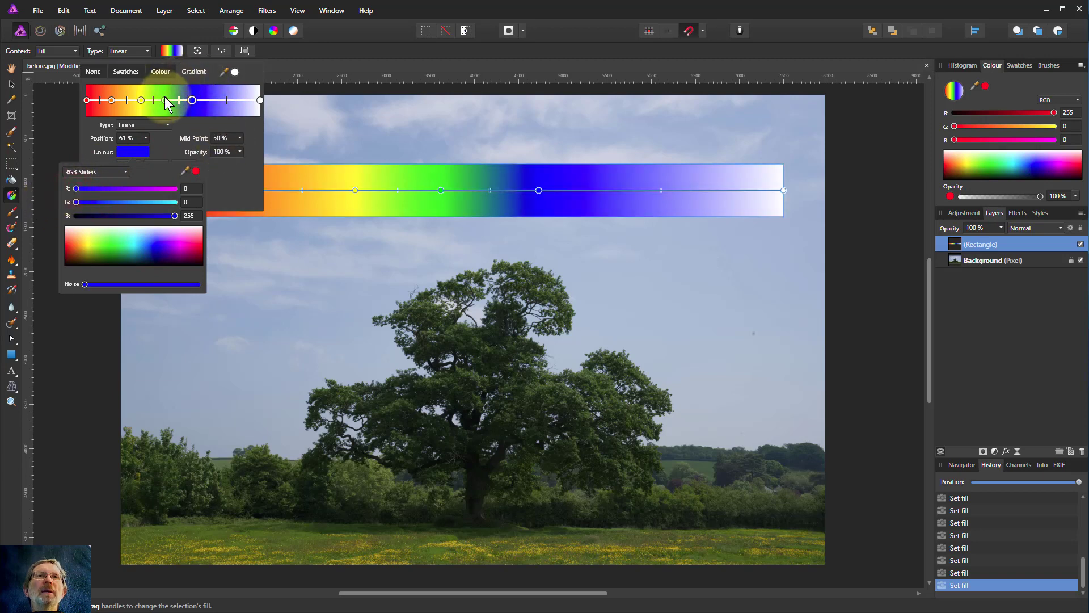
click(192, 101)
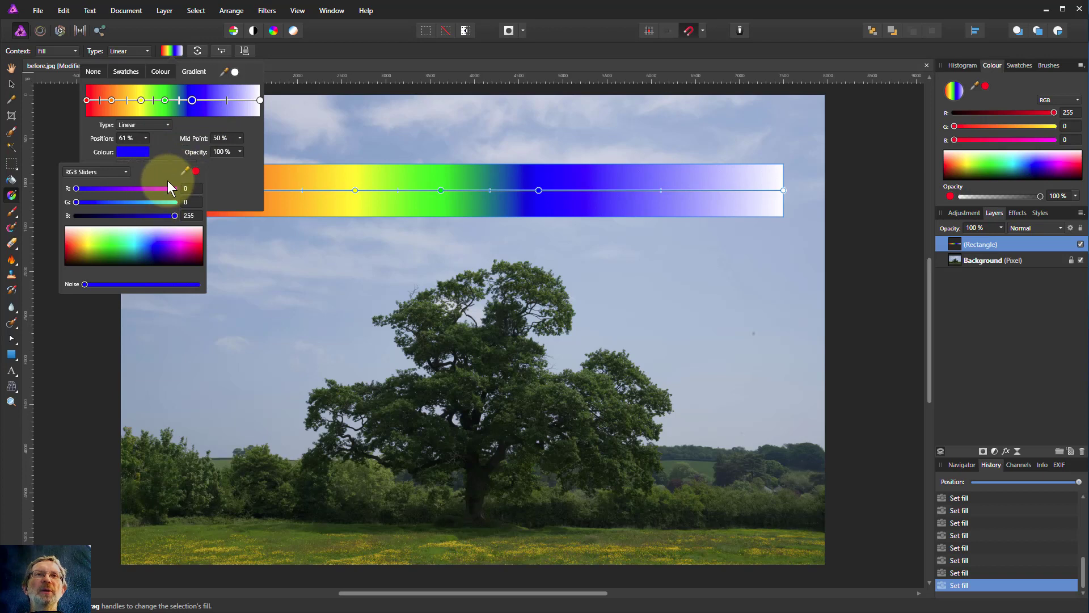
Restore the 61% stop to pure blue after trying a purple shade
click(134, 151)
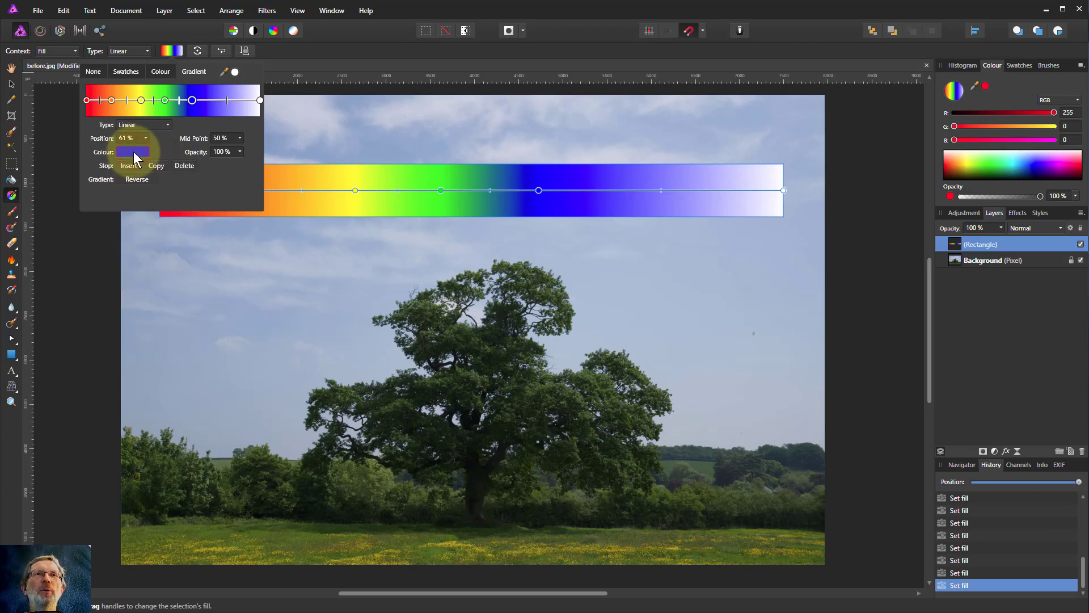
click(133, 152)
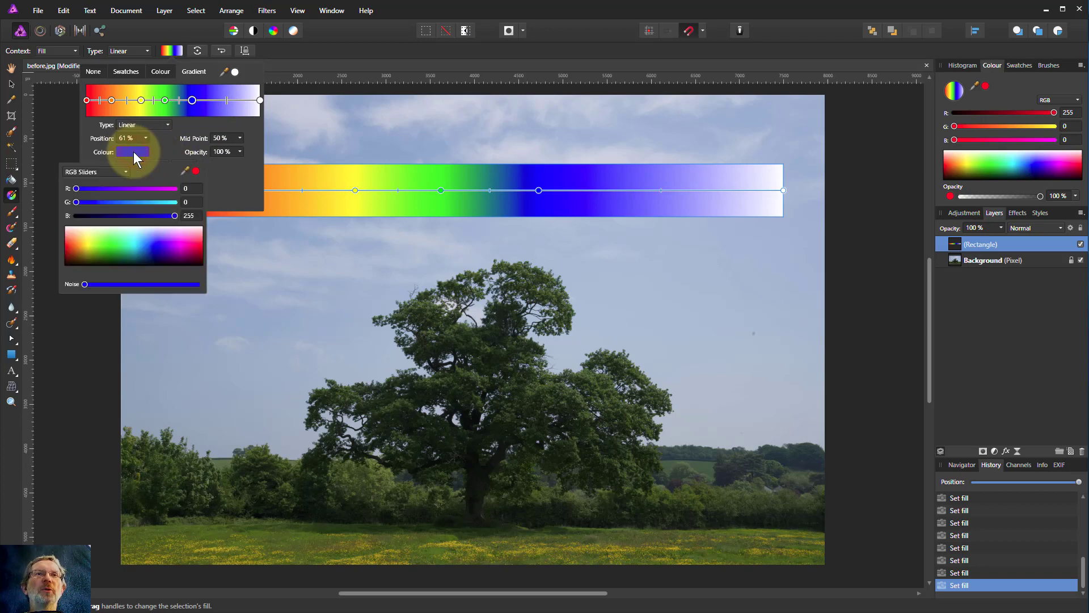
click(168, 248)
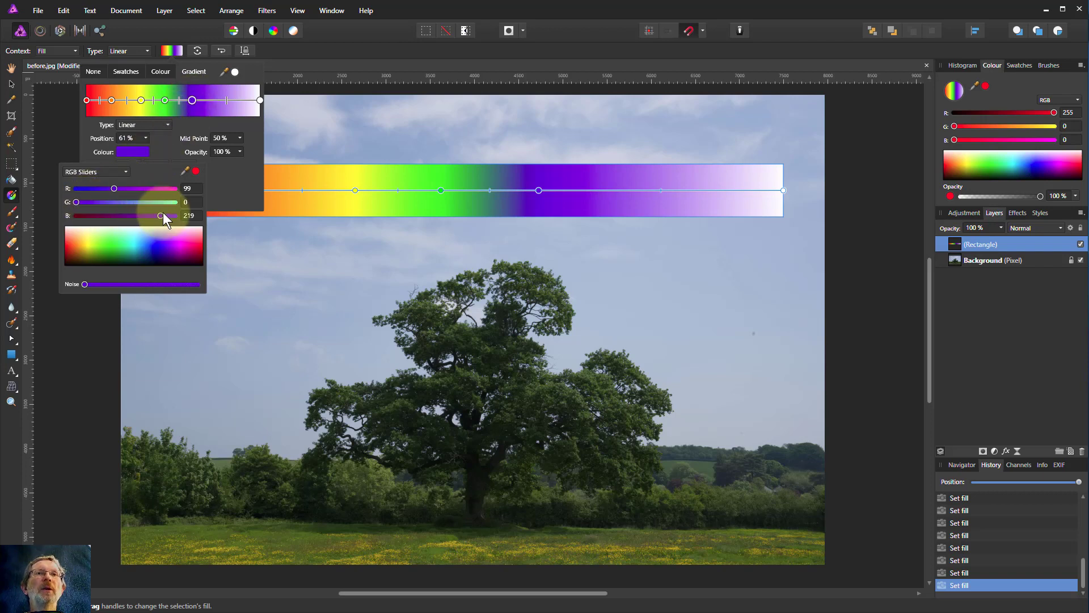
drag(160, 215, 207, 211)
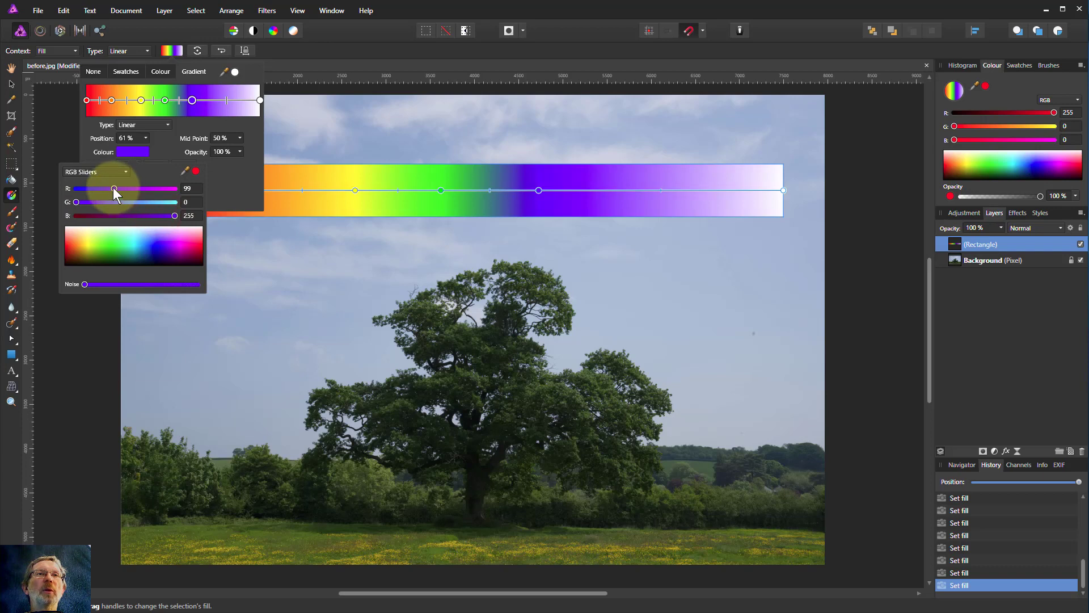
drag(113, 189, 20, 189)
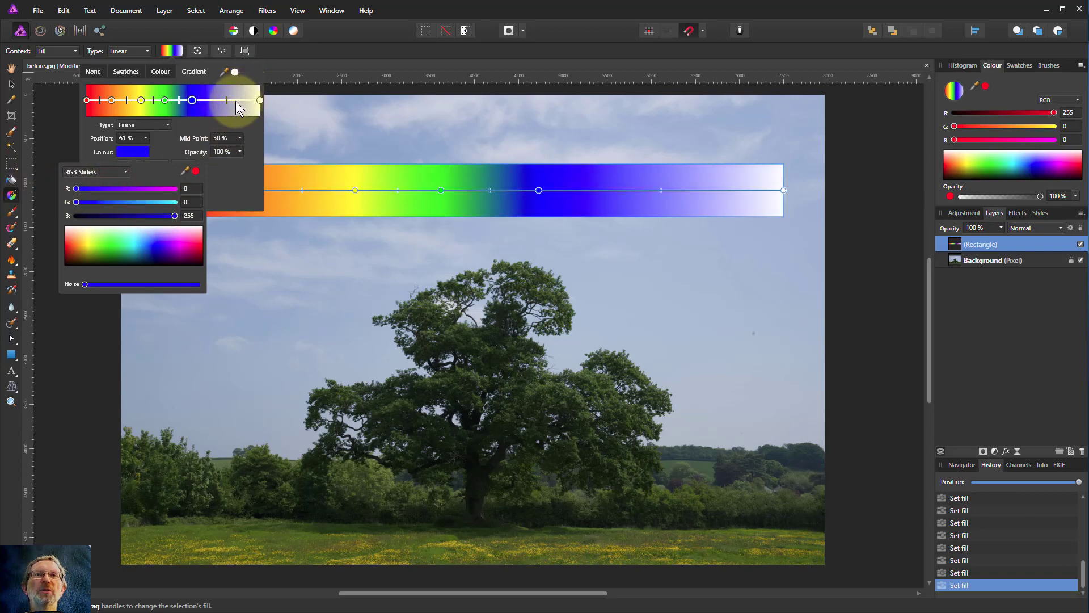
Add a stop at 85% coloured dark purple (109, 0, 182)
click(236, 101)
click(233, 100)
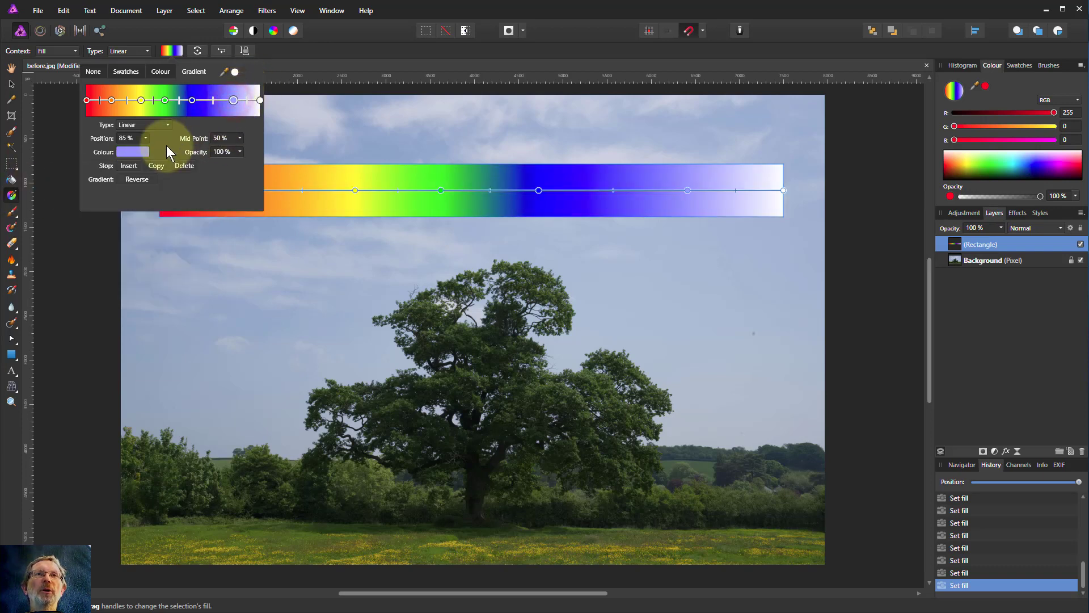
click(135, 152)
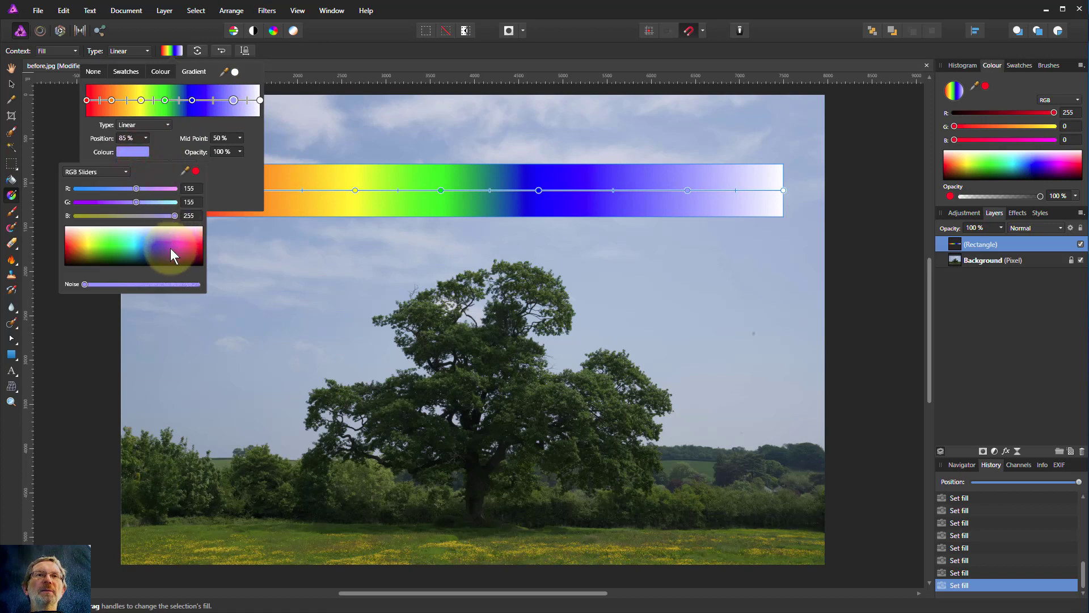
click(171, 247)
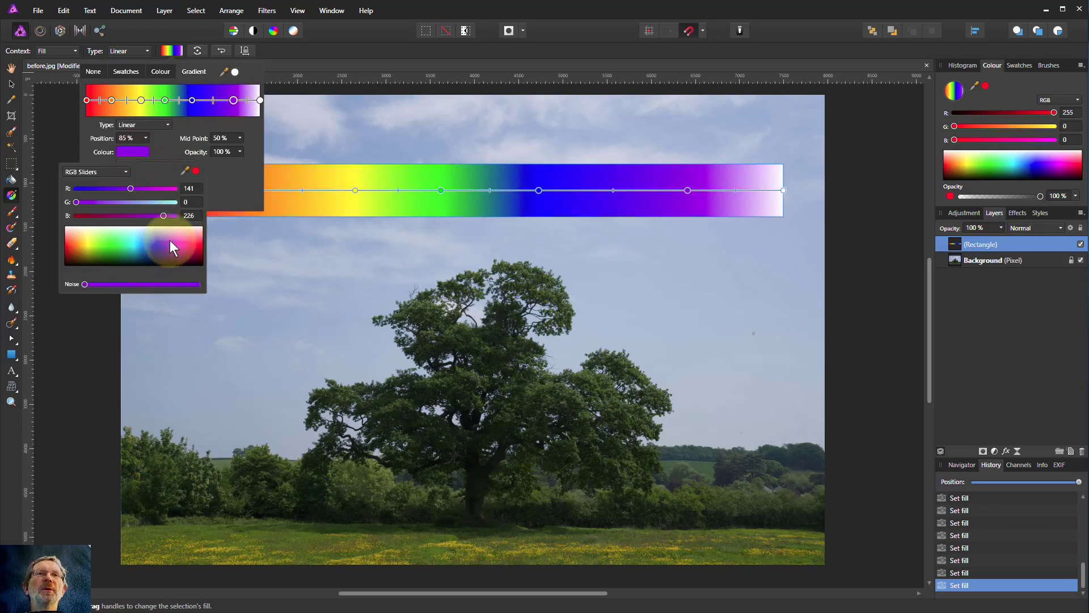
click(171, 250)
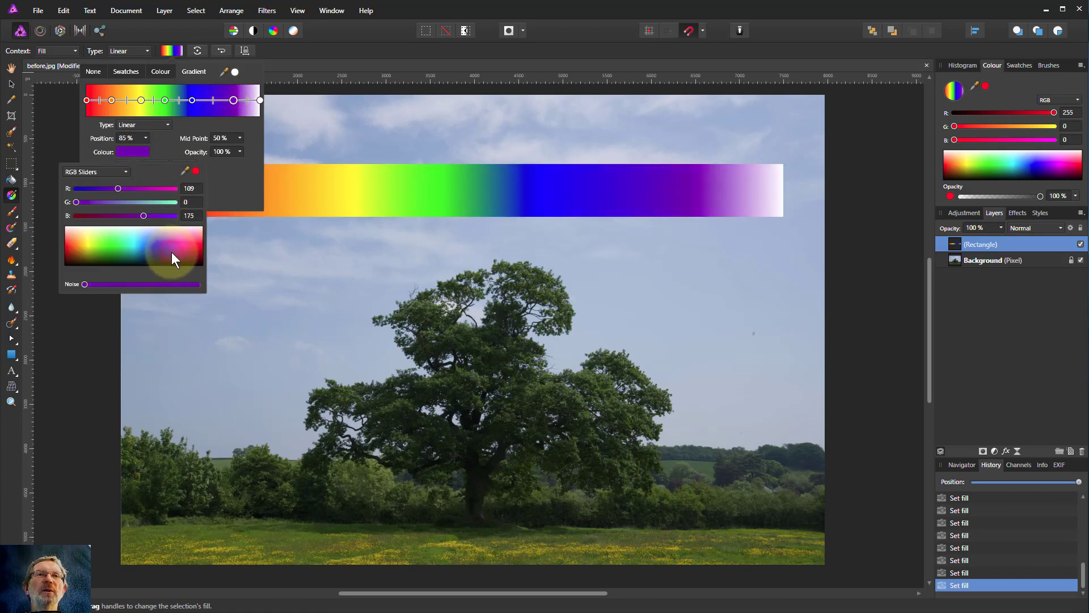
click(143, 152)
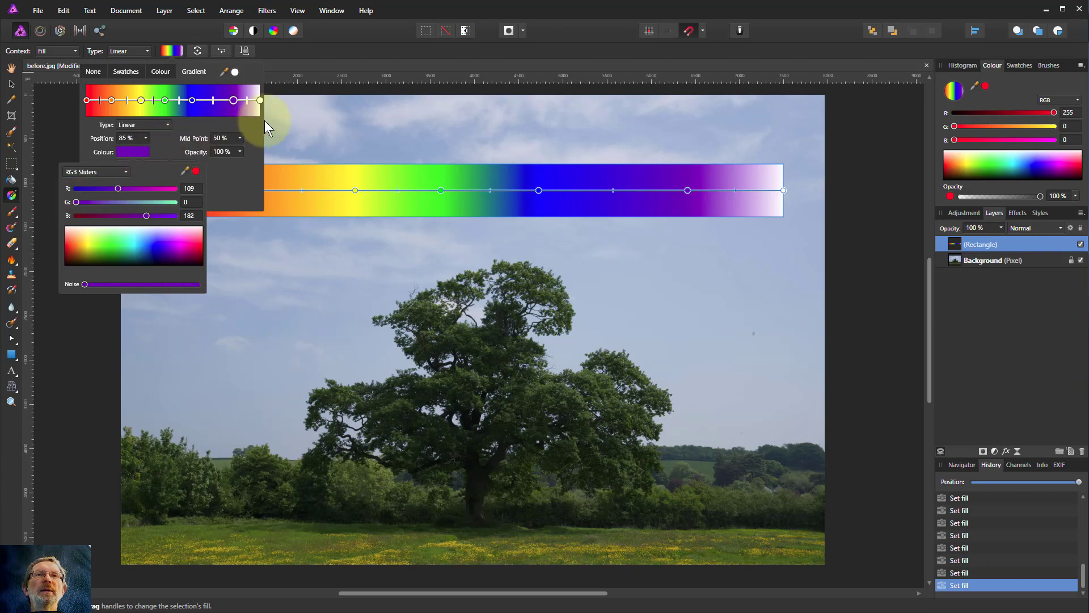
Change the white end stop to violet-magenta (205, 58, 255)
click(260, 100)
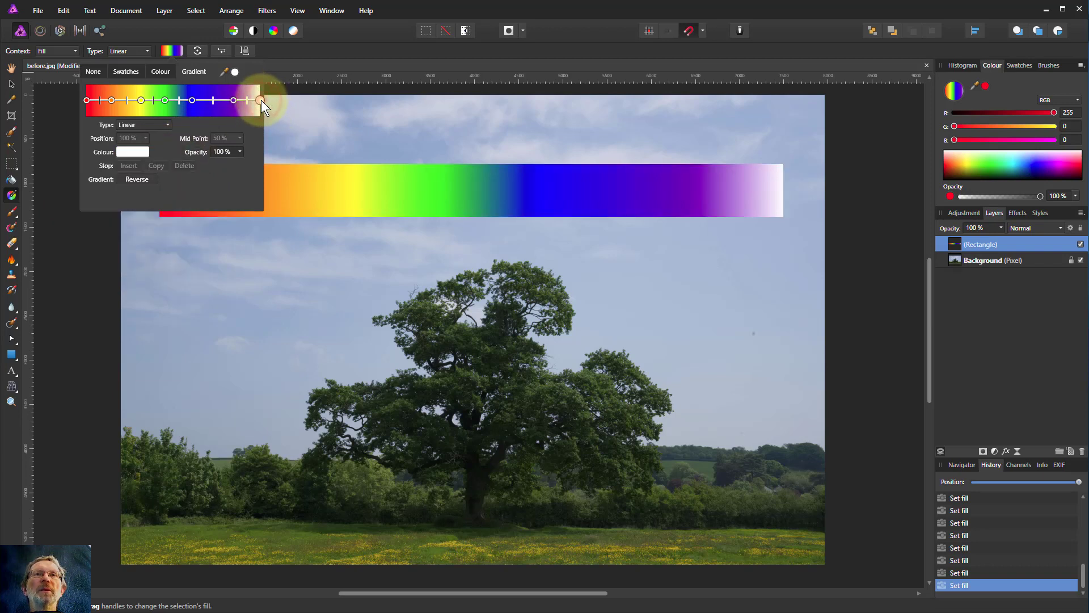
click(136, 152)
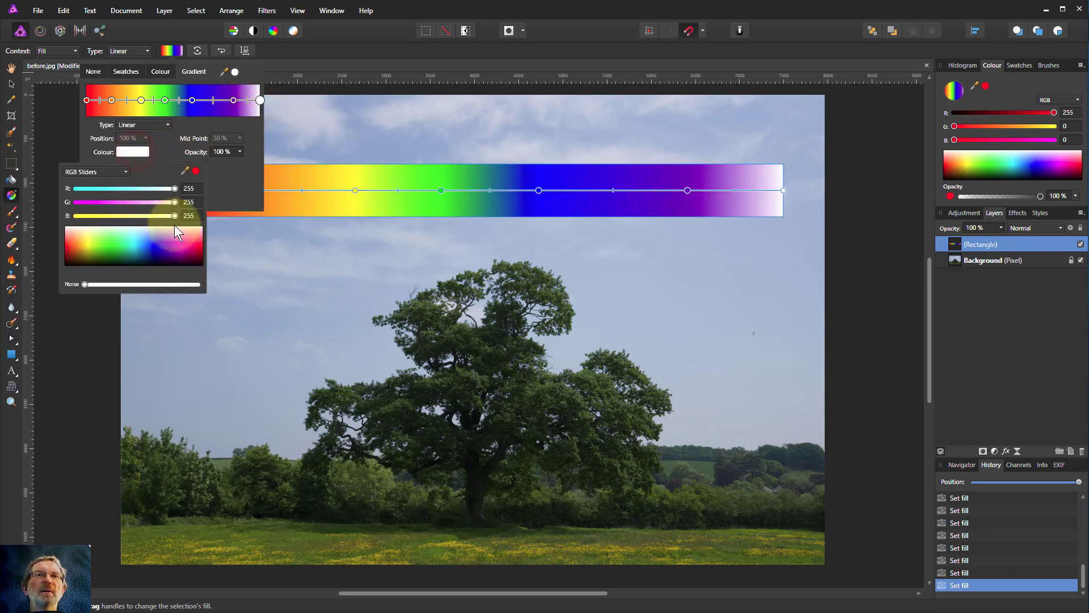
click(175, 240)
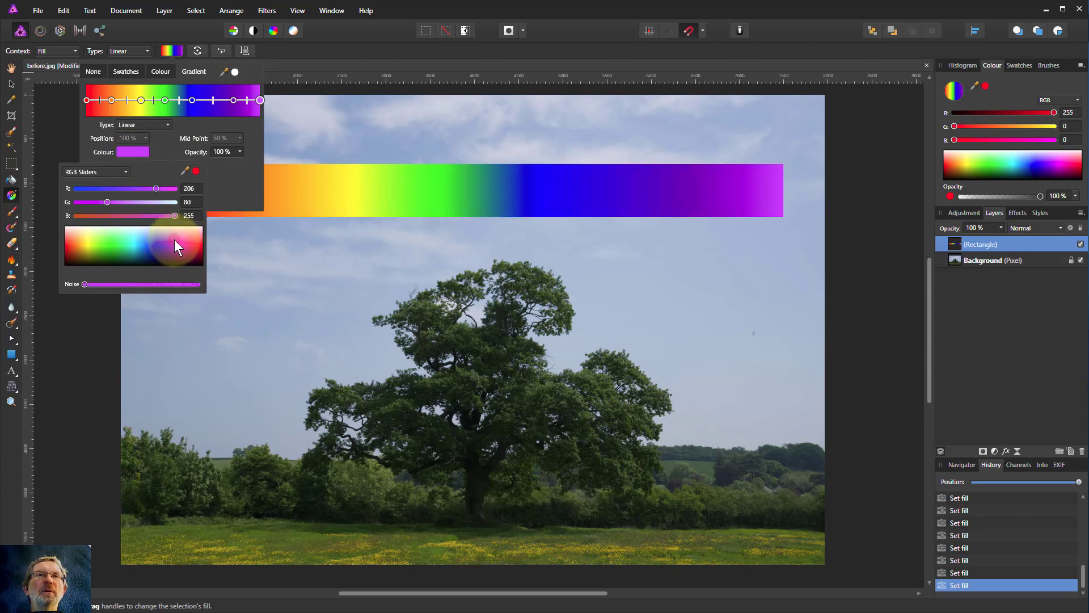
click(175, 241)
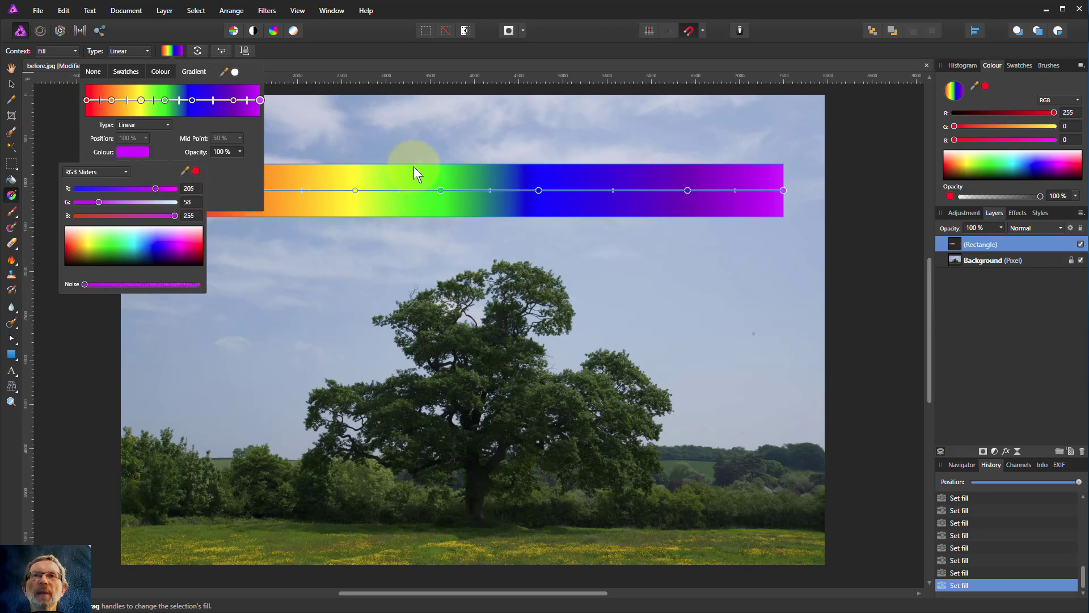
Run the gradient vertically, red along the banner's top edge down to violet at its bottom
drag(413, 165, 414, 219)
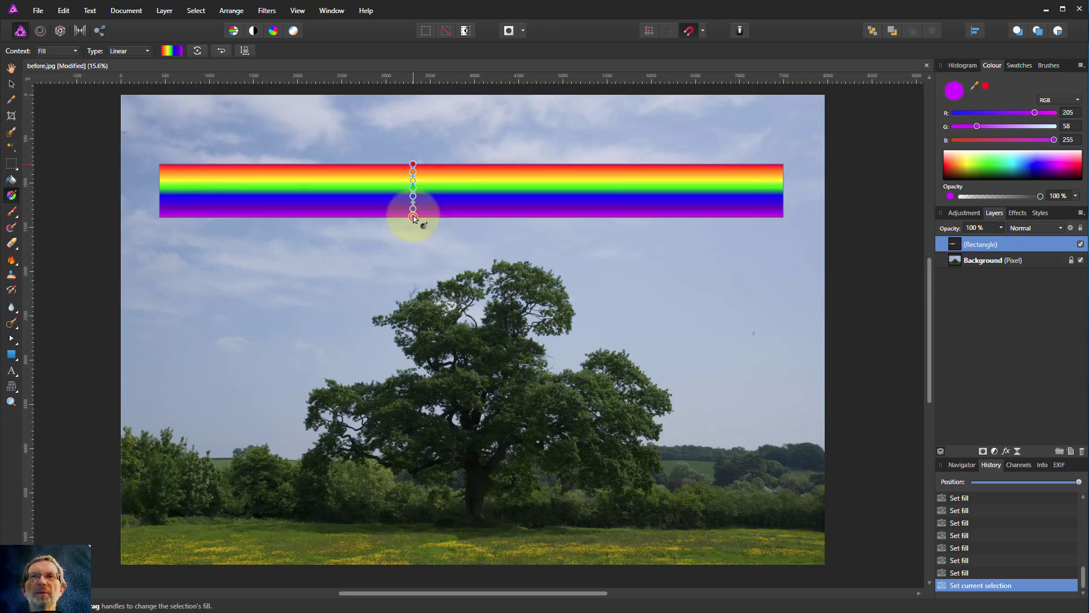
click(414, 219)
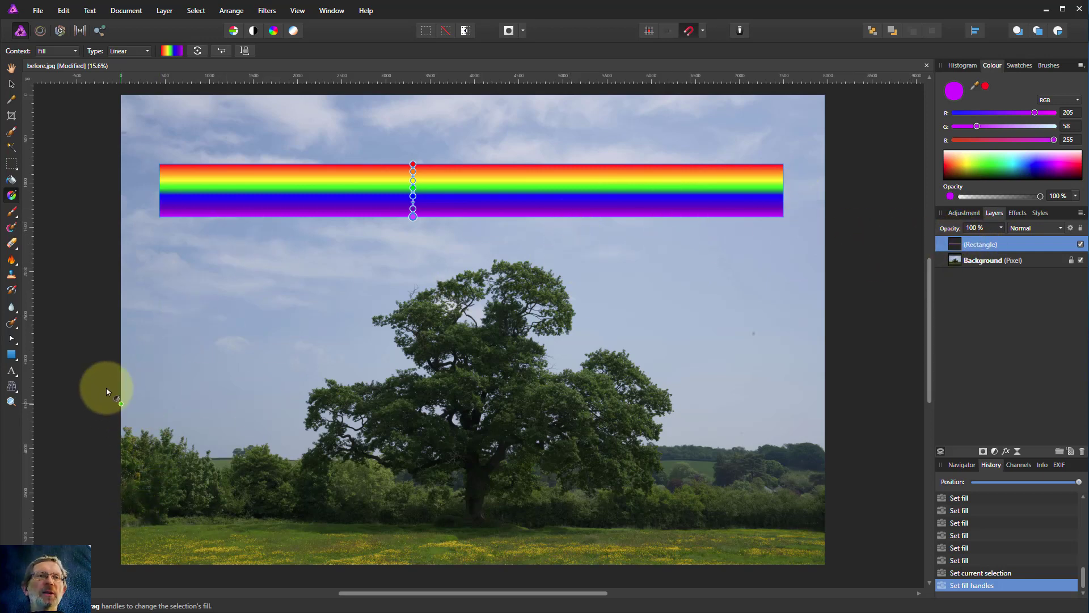
Choose the Mesh Warp Tool, rasterising the rainbow banner into a Pixel layer
click(11, 386)
click(56, 387)
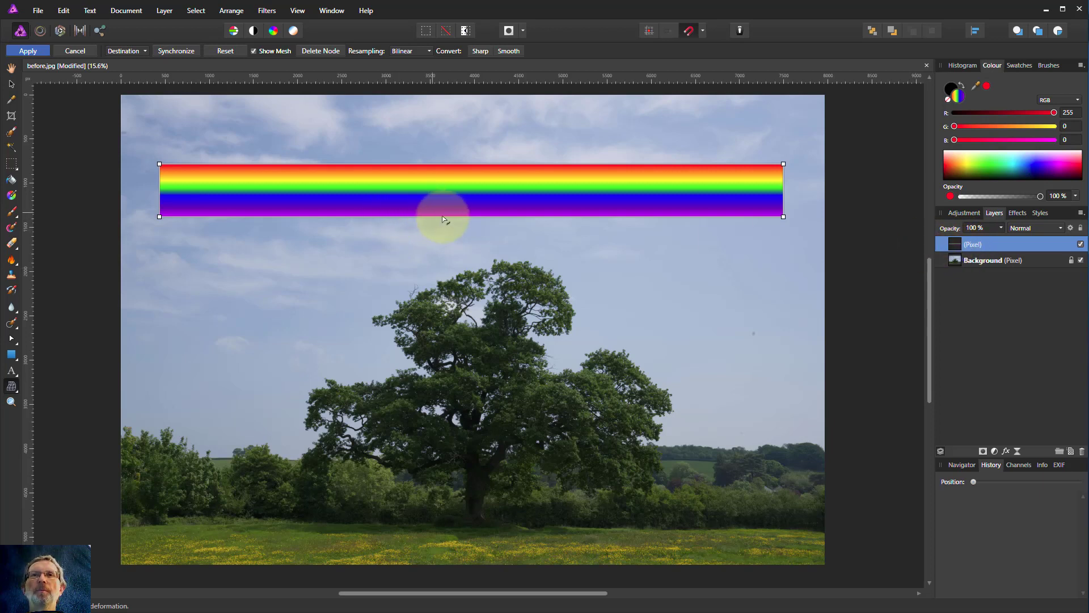
Add a middle mesh line and pull the banner's bottom-right corner down toward the field
click(491, 165)
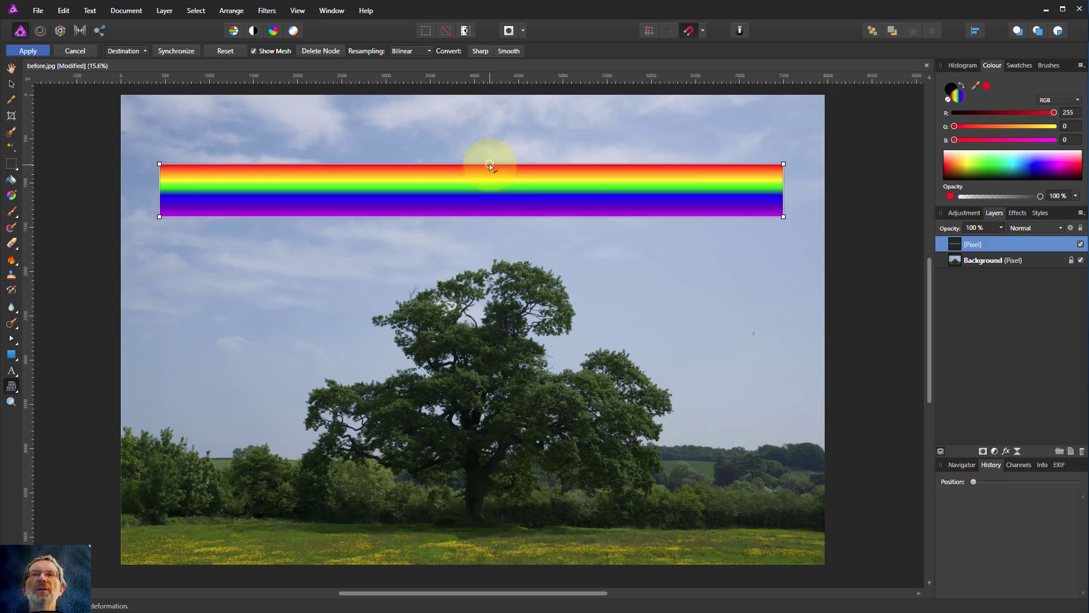
click(490, 165)
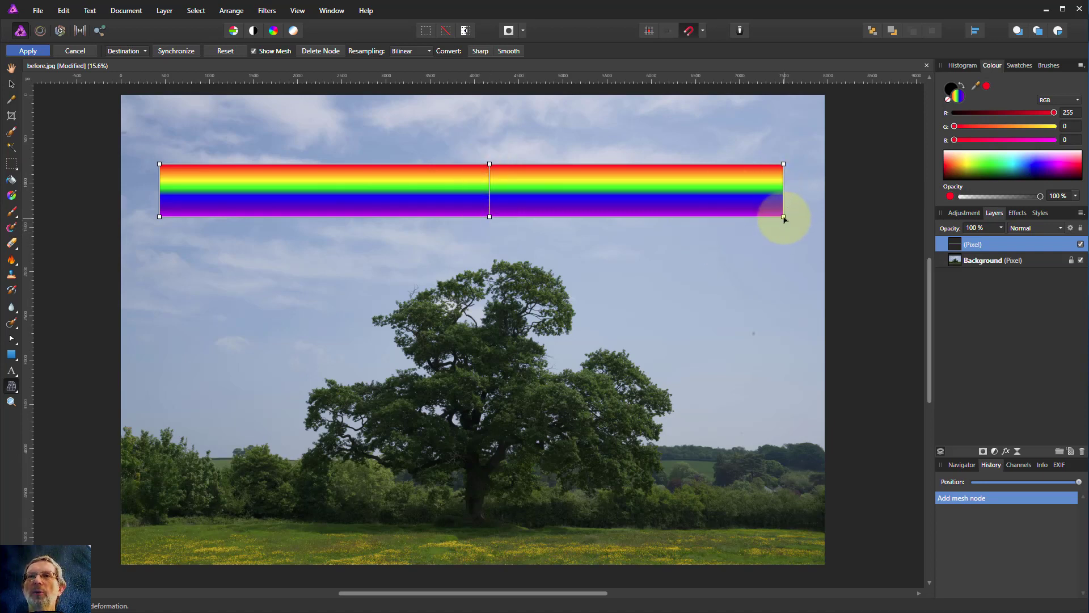
drag(783, 218, 839, 510)
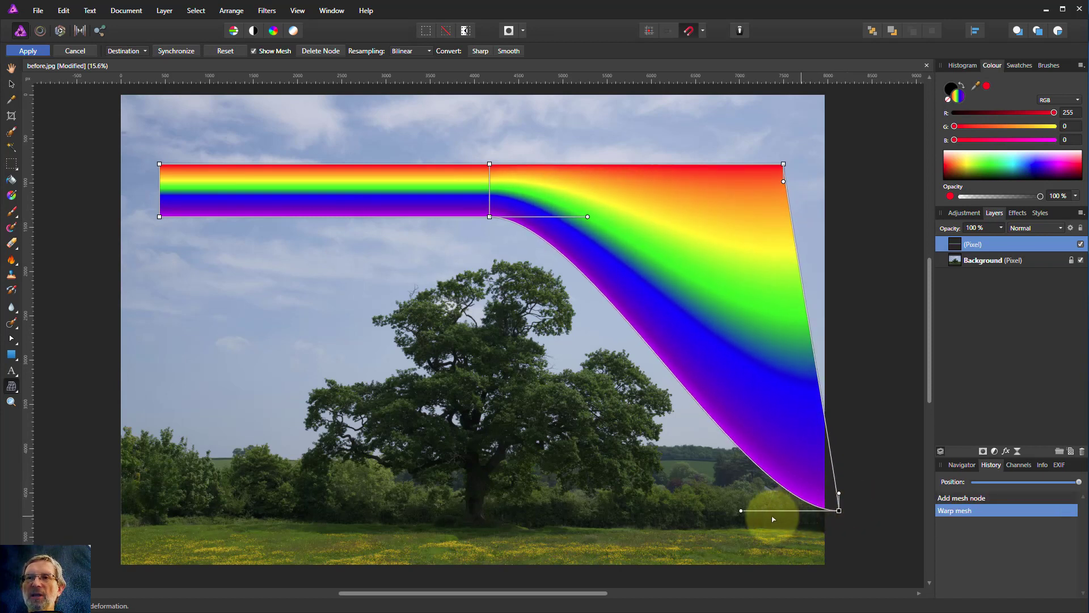
drag(741, 512, 834, 418)
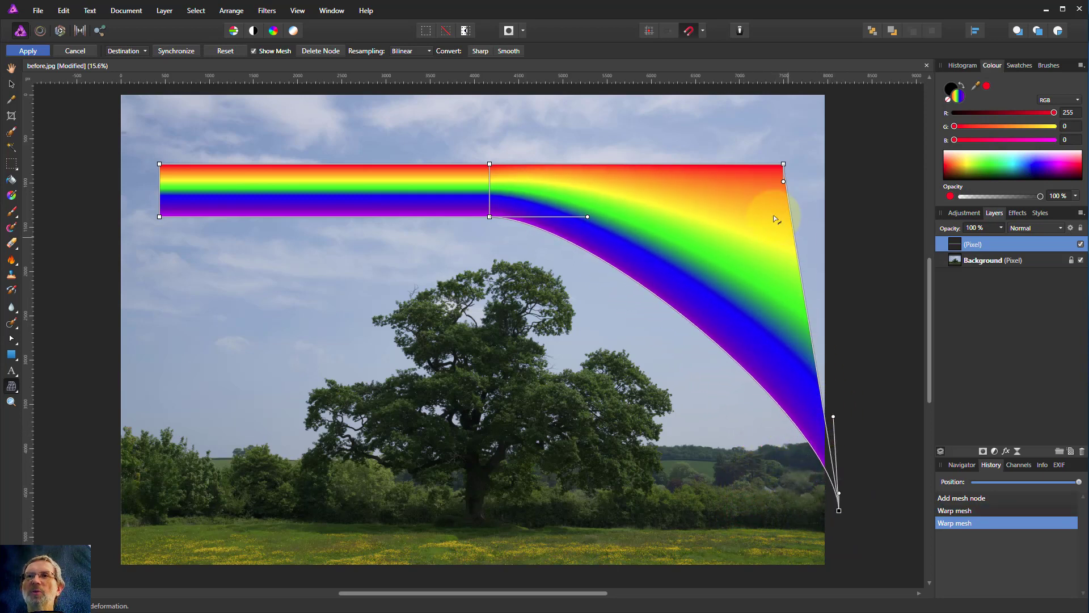
Pull the top-right corner down to the lower right and widen the arc's curve handles
click(784, 164)
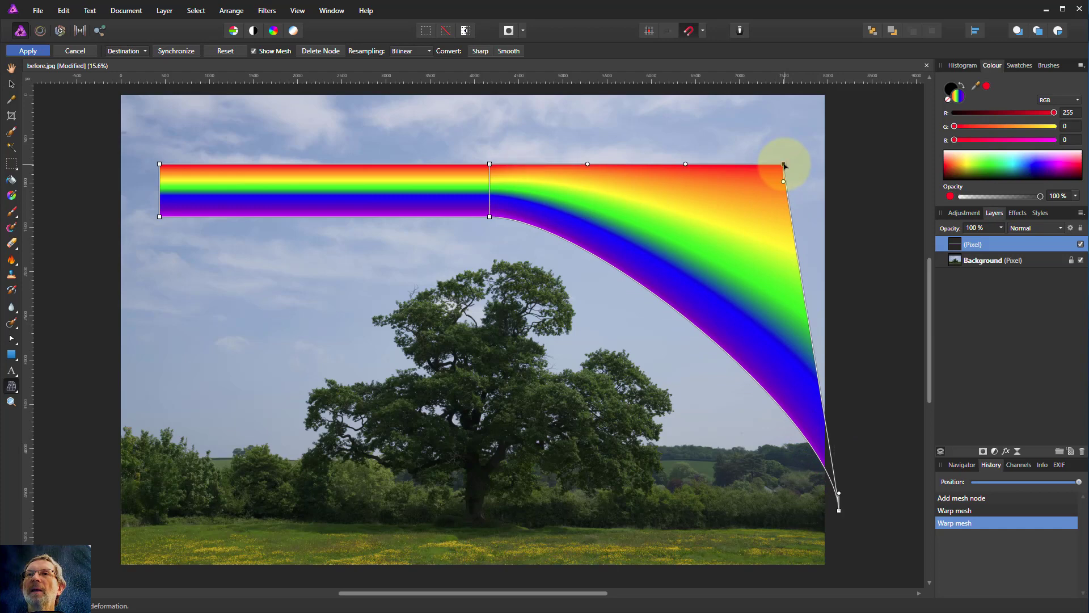
drag(785, 166, 893, 510)
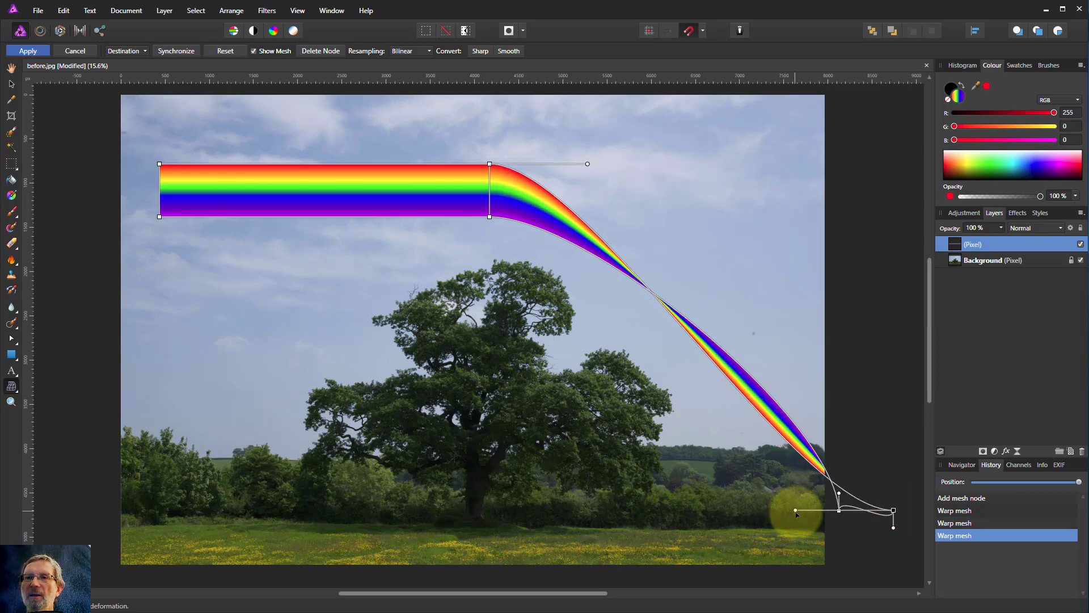
drag(795, 509, 886, 443)
click(839, 510)
click(894, 510)
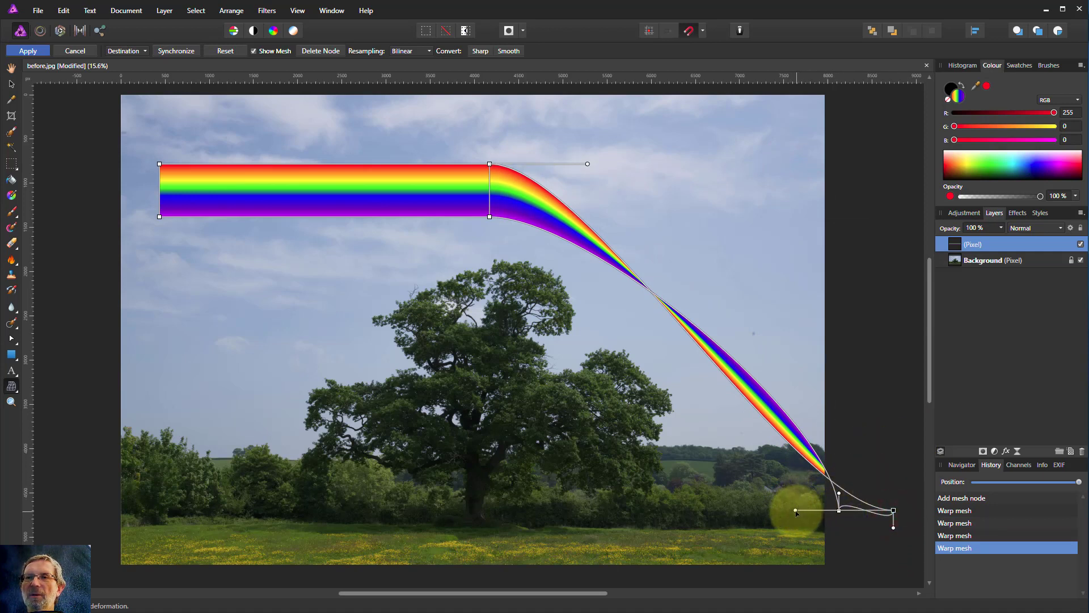
drag(796, 511, 890, 360)
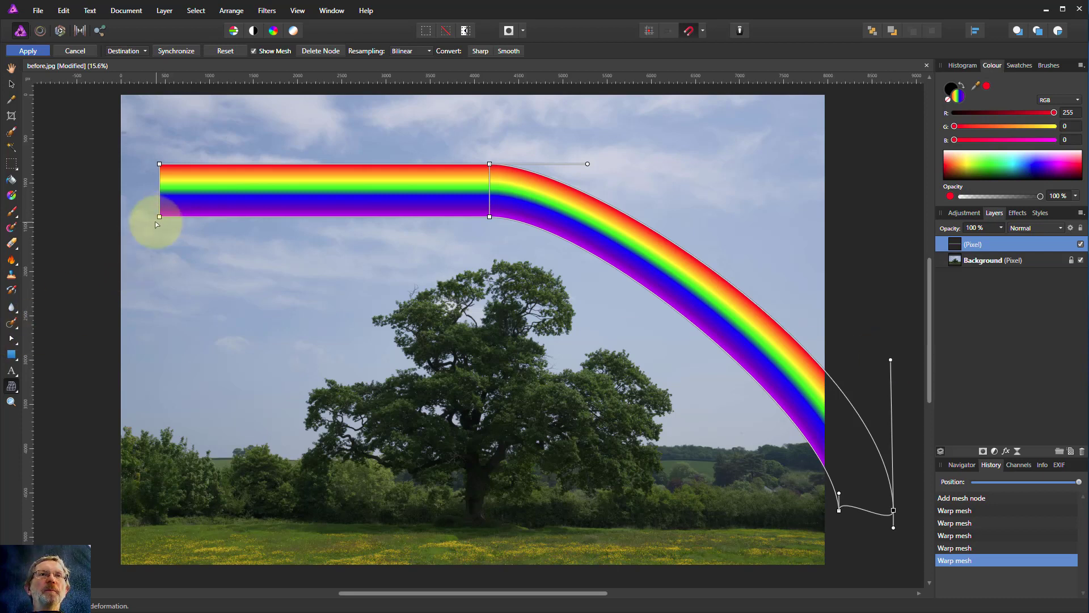
Drag the left-end corners down to the bottom-left and curve their handles into a smooth arm
drag(161, 220, 105, 514)
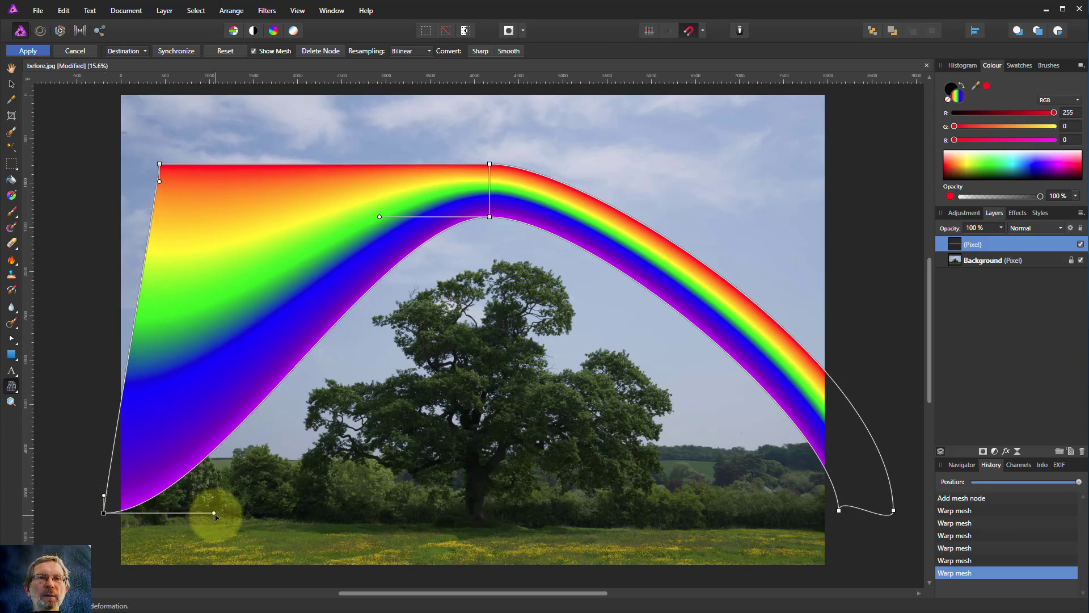
drag(214, 514, 119, 397)
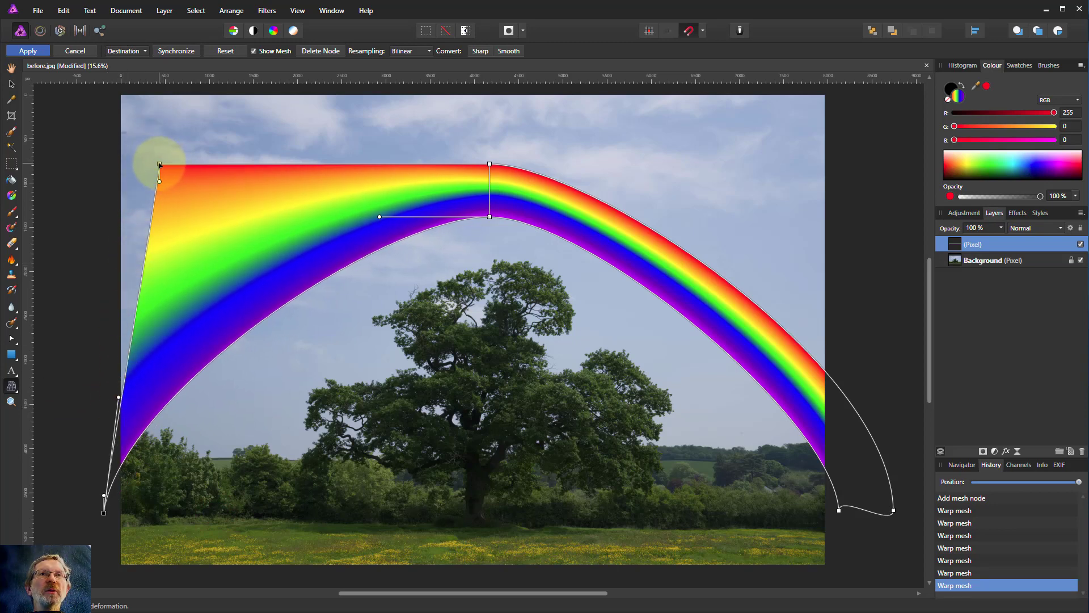
drag(159, 164, 52, 511)
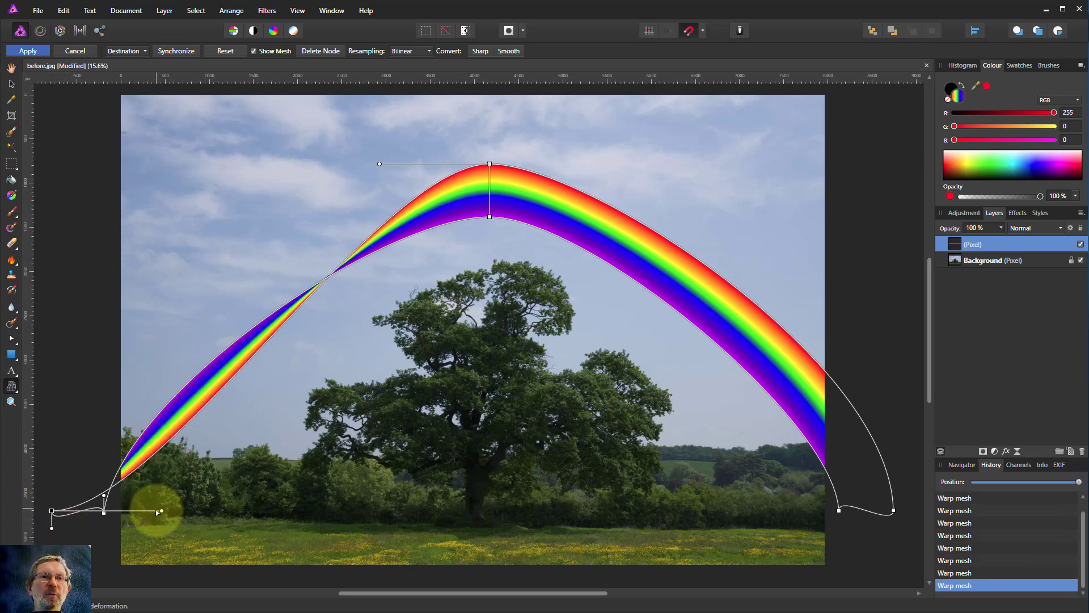
drag(162, 513, 55, 346)
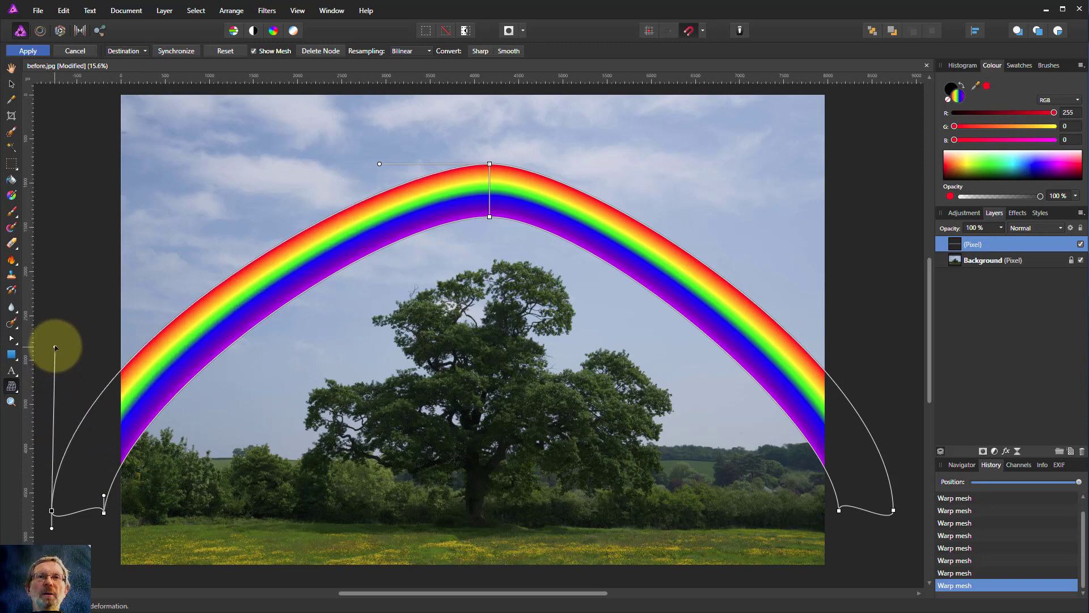
Drag the peak node's outer and inner Bézier handles outward on both sides to round the rainbow's top into a wide arc
click(489, 164)
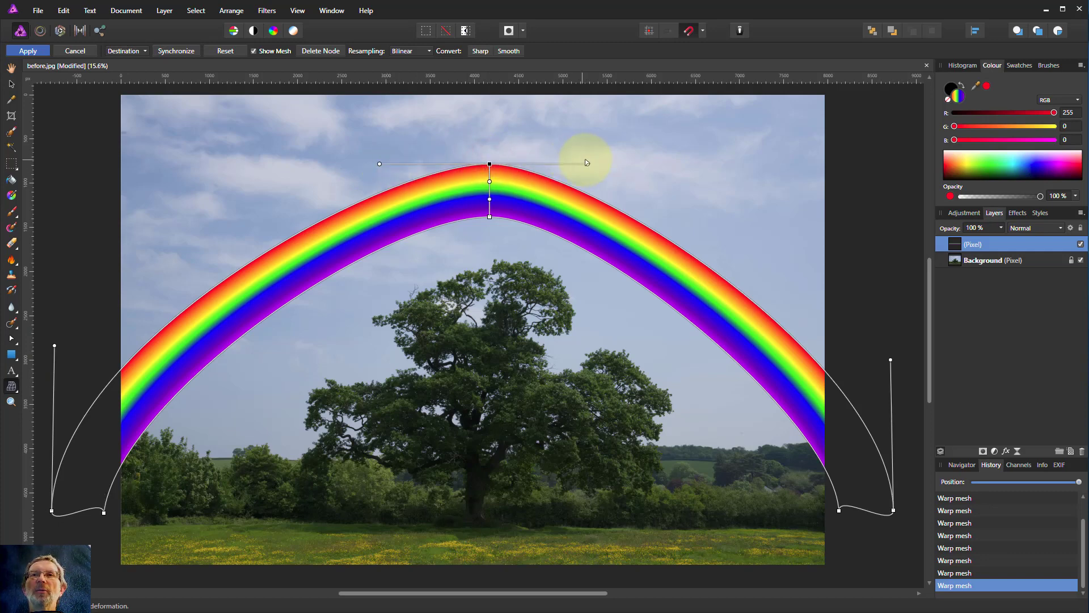
drag(588, 165, 694, 164)
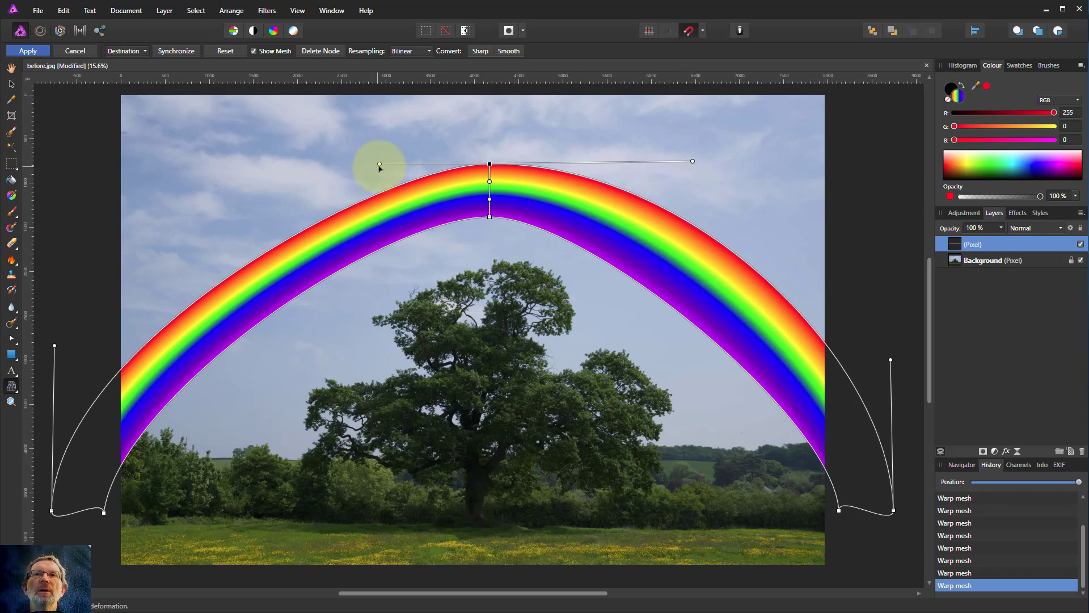
drag(380, 166, 282, 166)
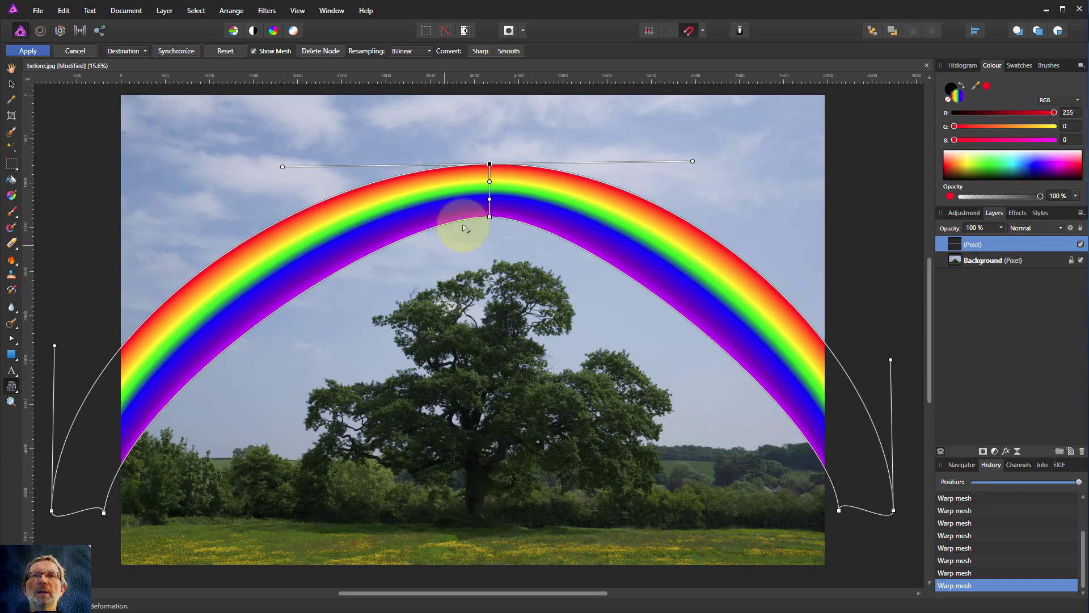
drag(490, 218, 653, 220)
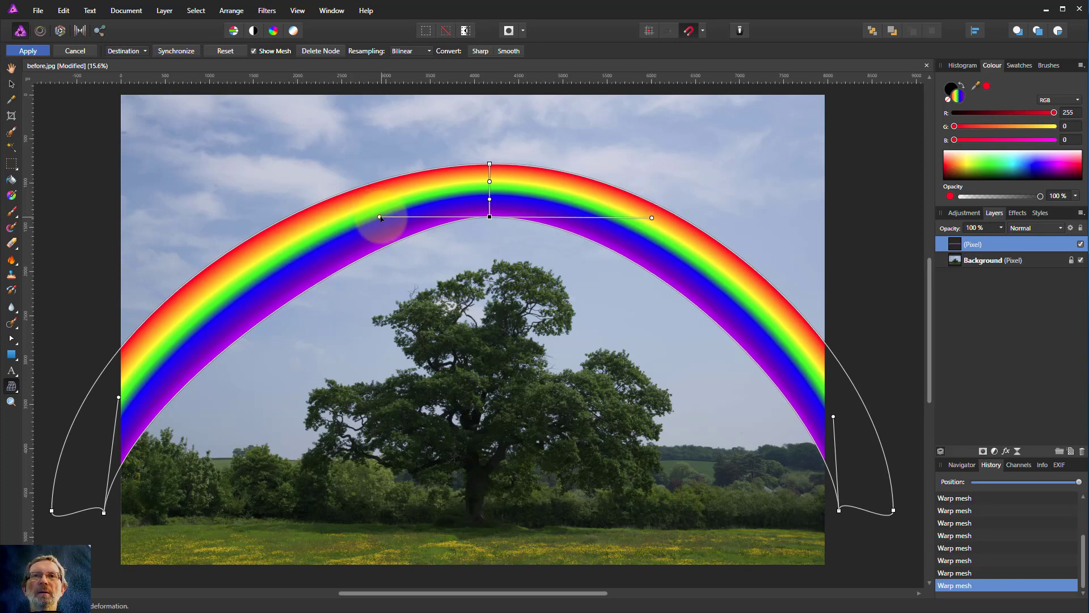
drag(379, 217, 283, 221)
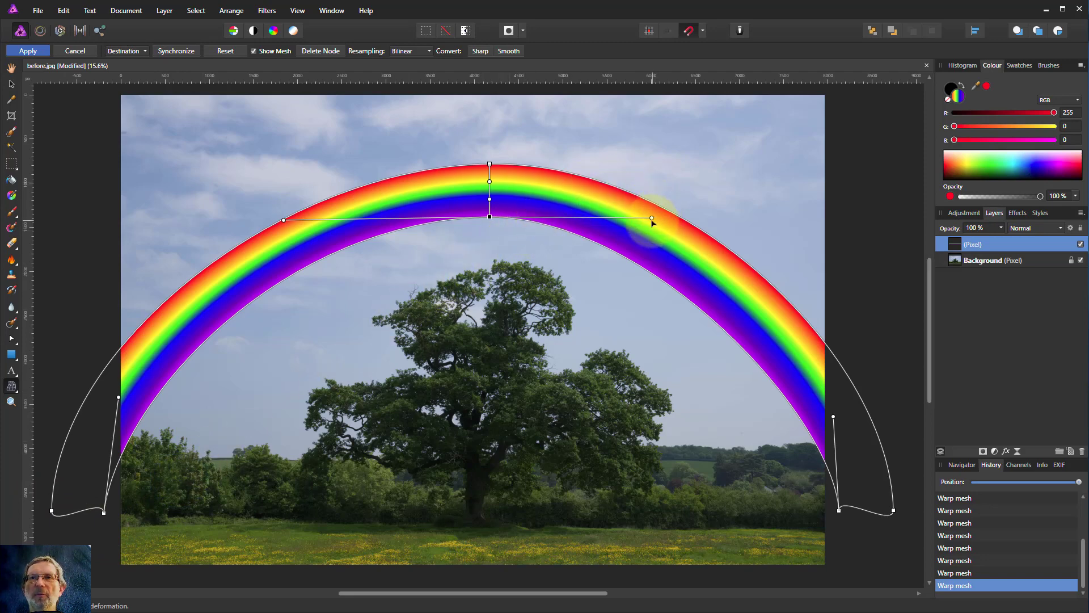
drag(652, 218, 675, 217)
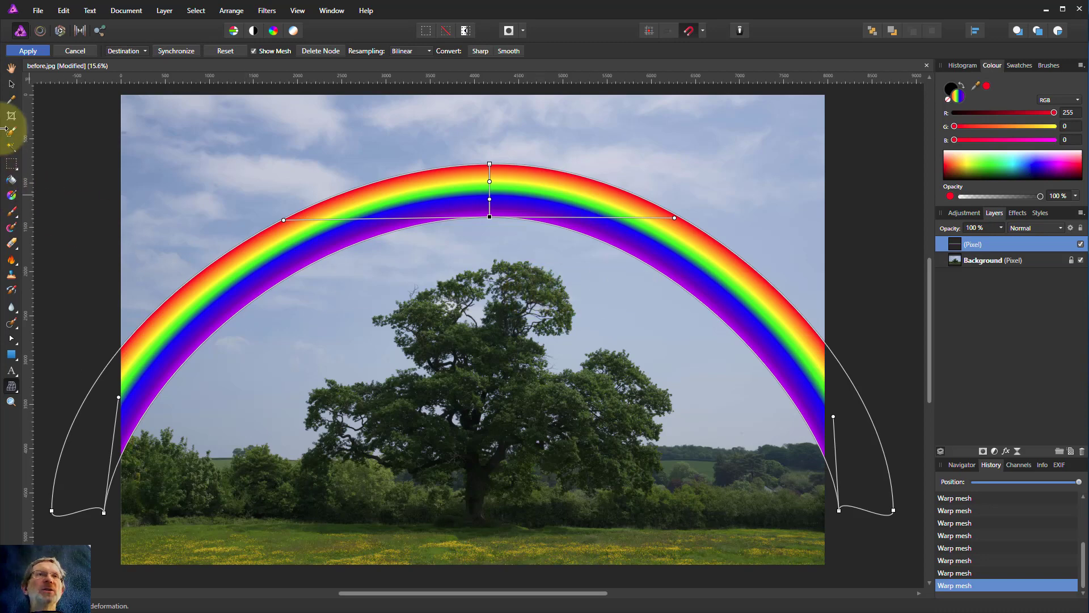
Apply the mesh warp and add a live Gaussian Blur at 100 px radius to the rainbow
click(27, 51)
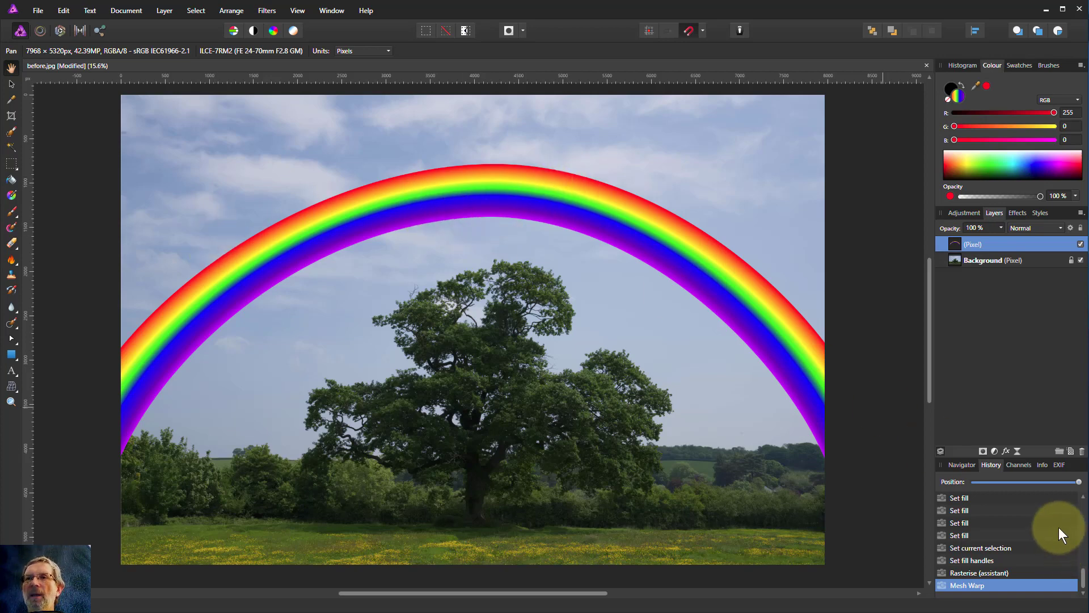
click(1017, 452)
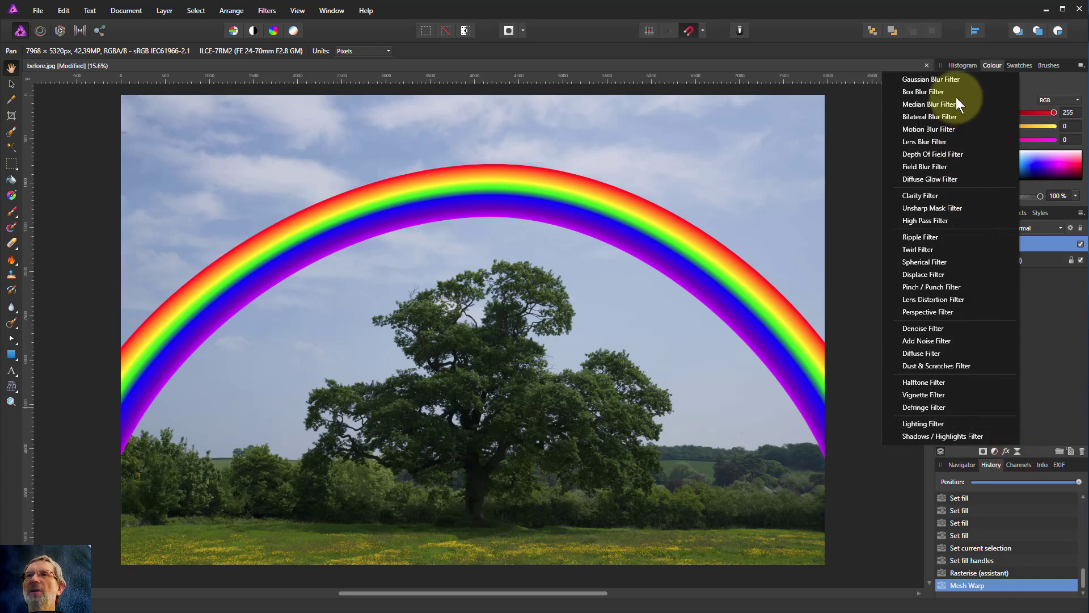
click(946, 80)
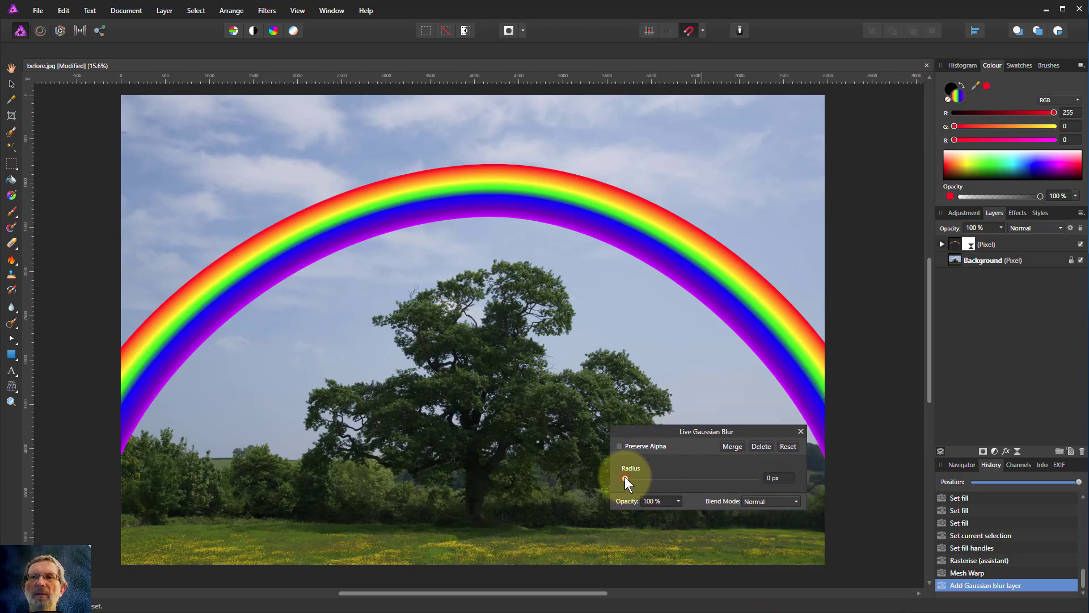
drag(625, 477, 764, 478)
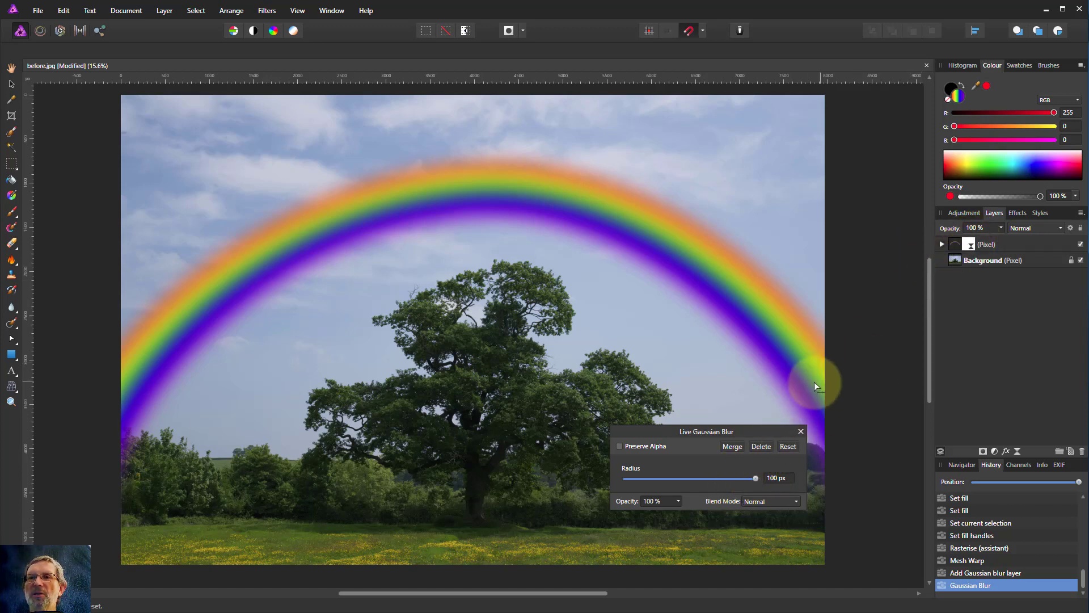
Keep the rainbow layer's blend mode at Normal and lower its opacity to 36%
click(801, 431)
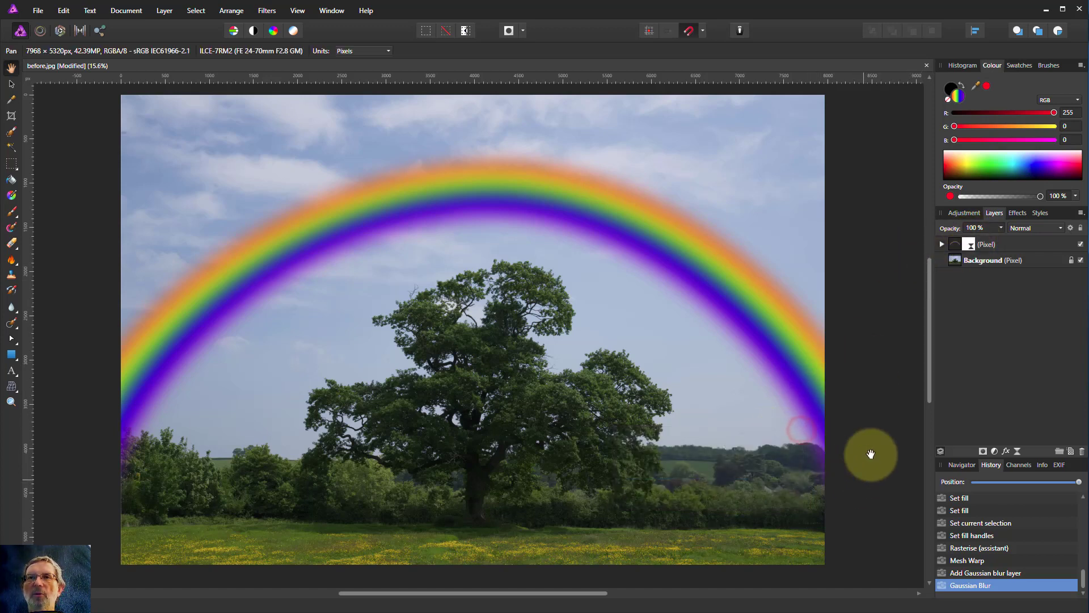
click(967, 245)
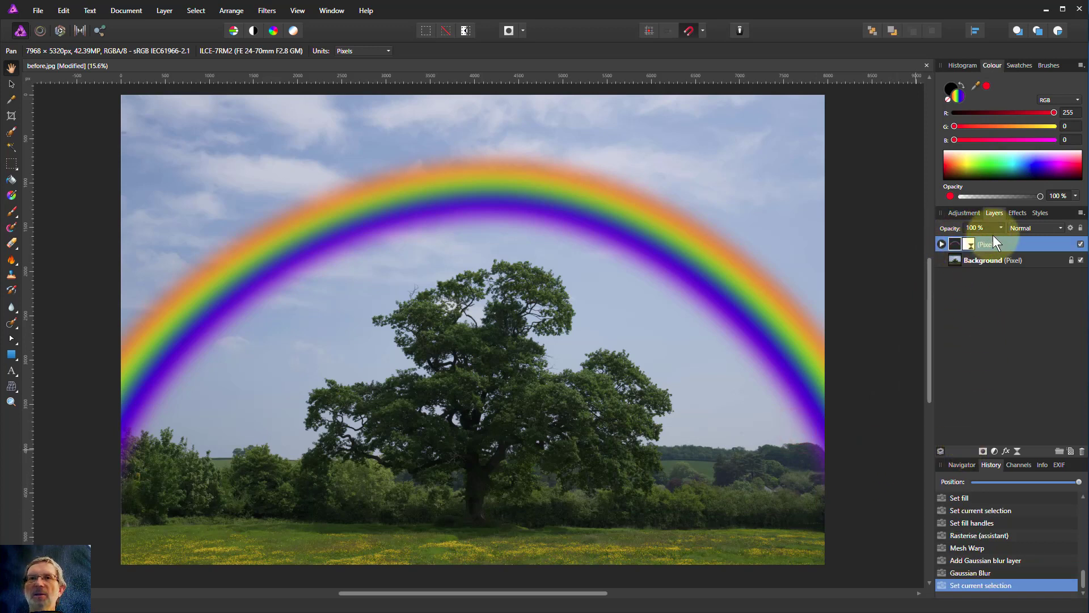
click(1029, 228)
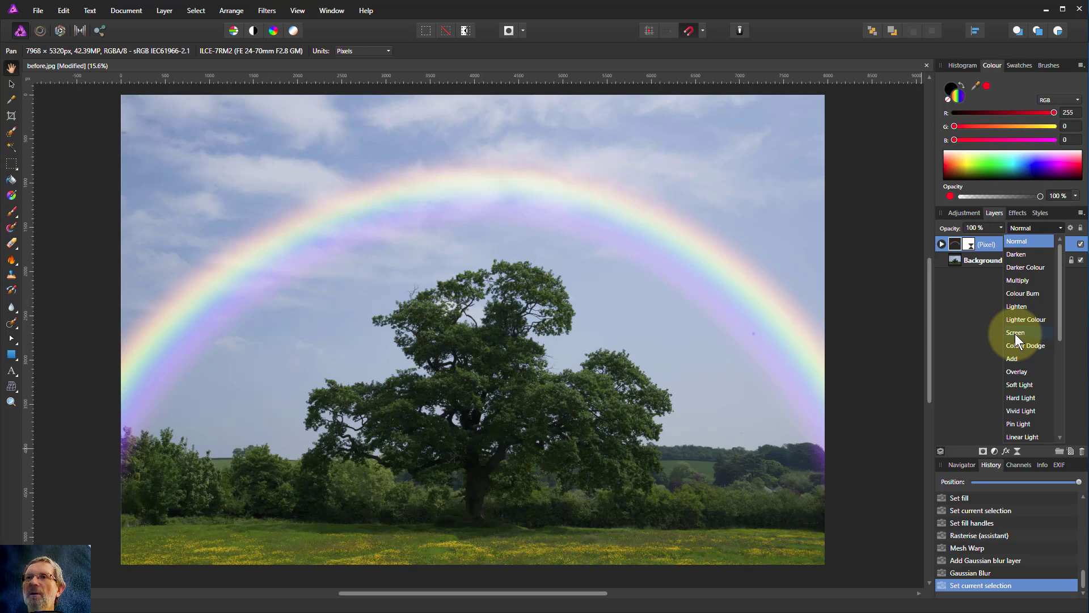
click(1018, 241)
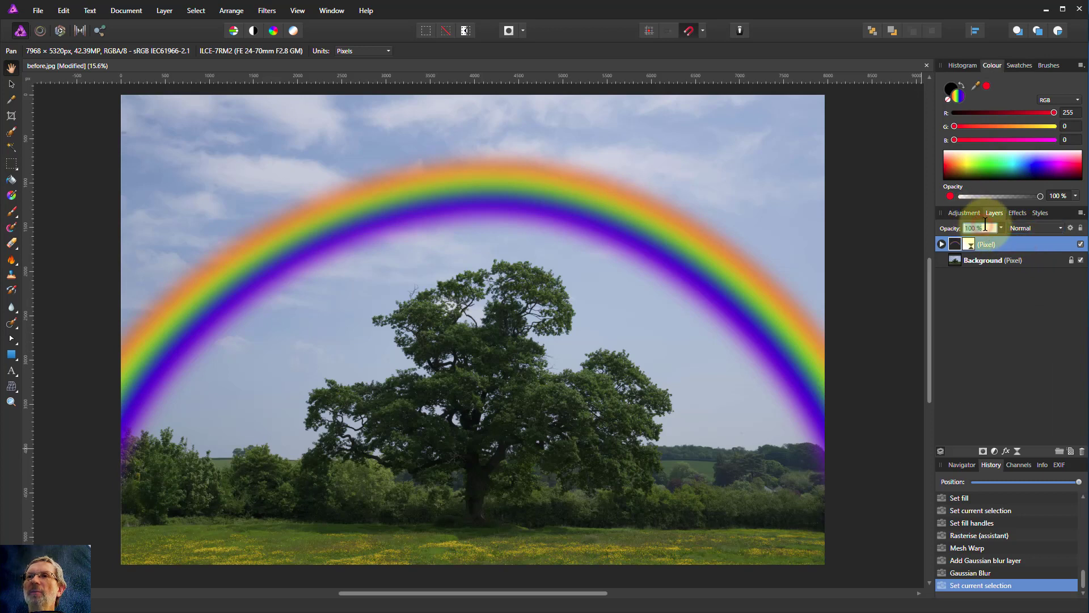
click(1002, 227)
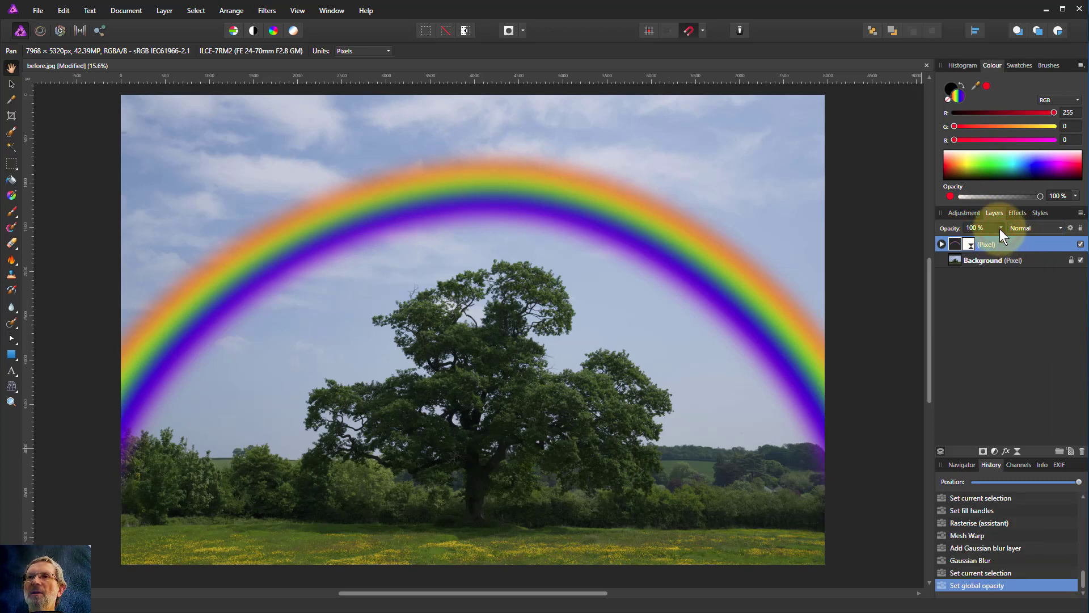
drag(1001, 227, 952, 240)
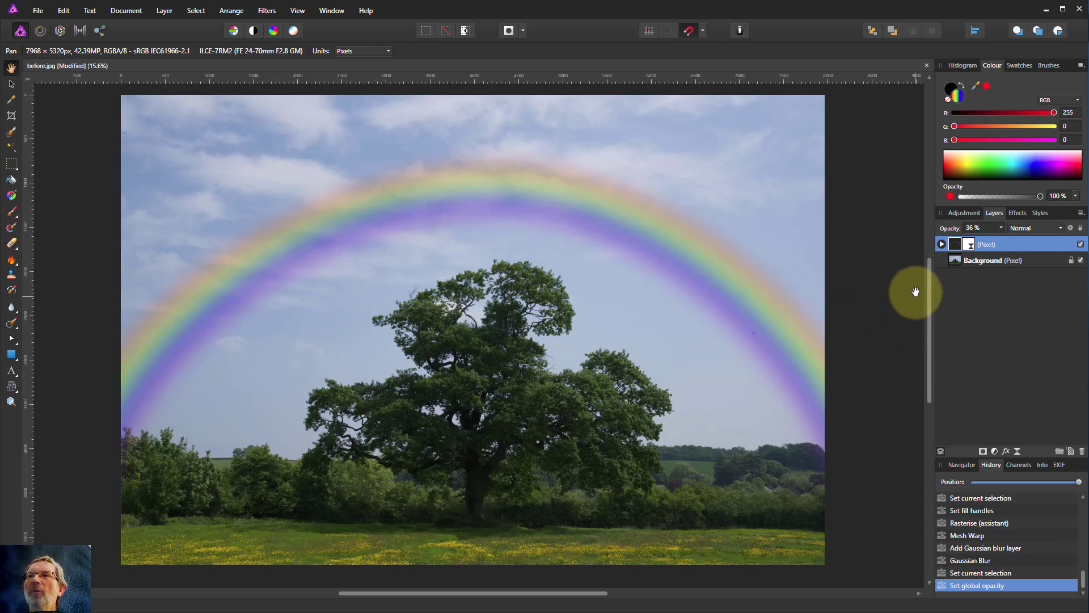
click(956, 264)
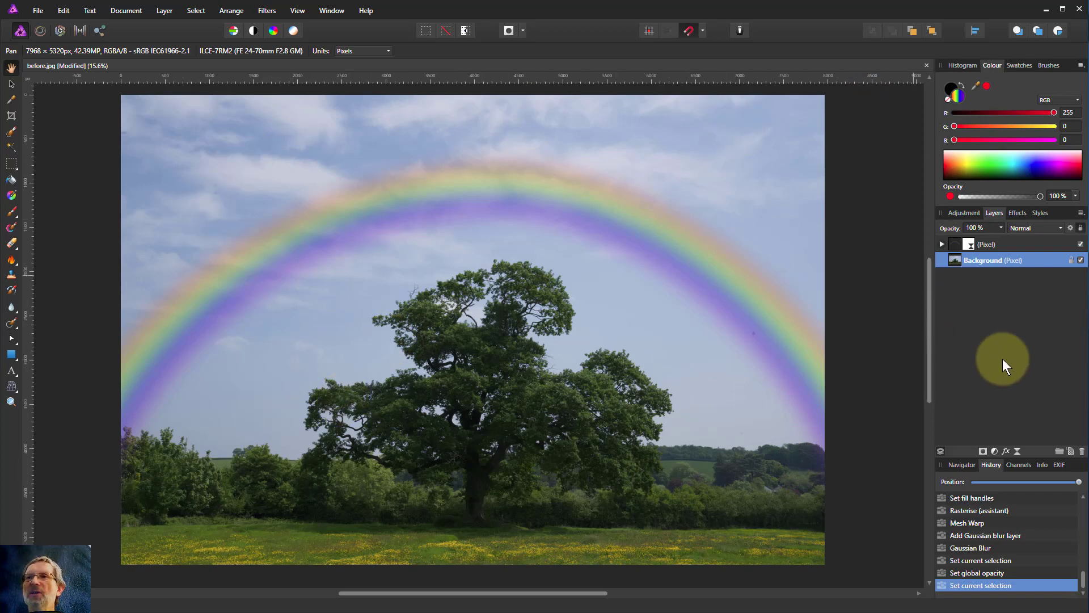
Add a new Pixel layer above the Background and switch to the black Paint Brush
click(1070, 452)
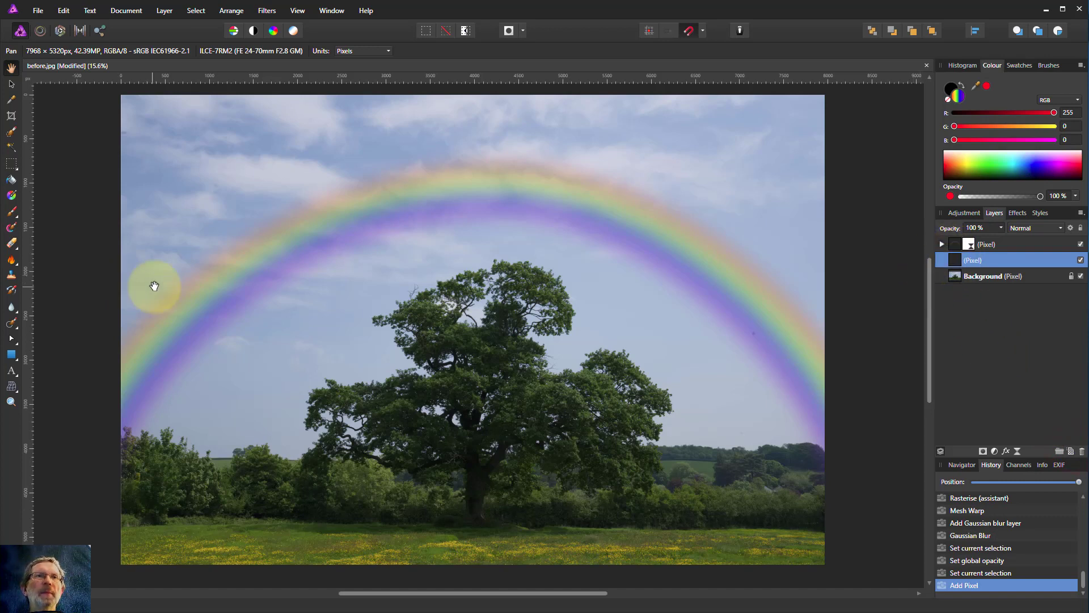
click(11, 211)
click(111, 176)
key(ctrl+z)
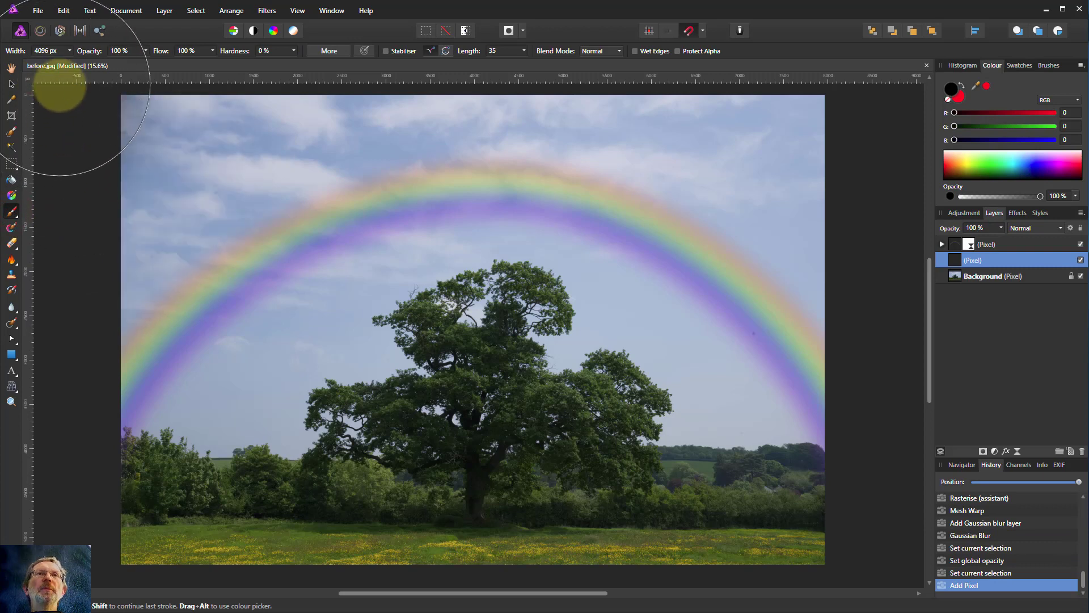
Set the brush opacity to 25% and paint soft black along the sky's top and side edges
mouse_move(91, 127)
mouse_down()
mouse_move(74, 191)
mouse_move(102, 201)
mouse_move(110, 97)
mouse_up()
key(ctrl+z)
drag(147, 52, 110, 63)
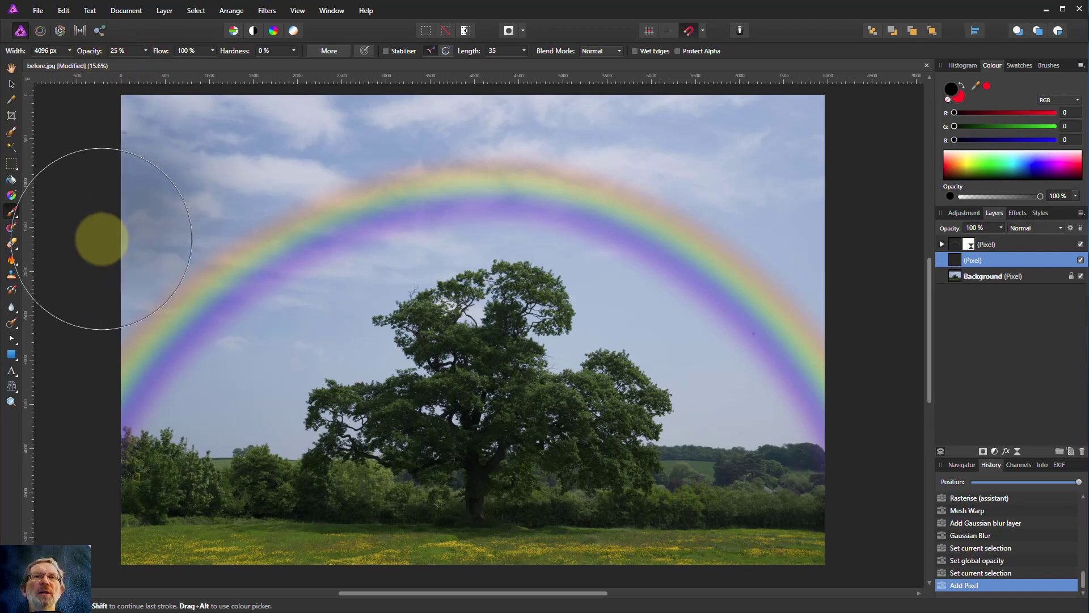
click(106, 236)
mouse_move(171, 153)
mouse_down()
mouse_move(567, 122)
mouse_move(792, 197)
mouse_move(840, 280)
mouse_move(760, 97)
mouse_move(844, 182)
mouse_move(483, 107)
mouse_move(122, 158)
mouse_move(68, 274)
mouse_move(117, 134)
mouse_move(142, 130)
mouse_up()
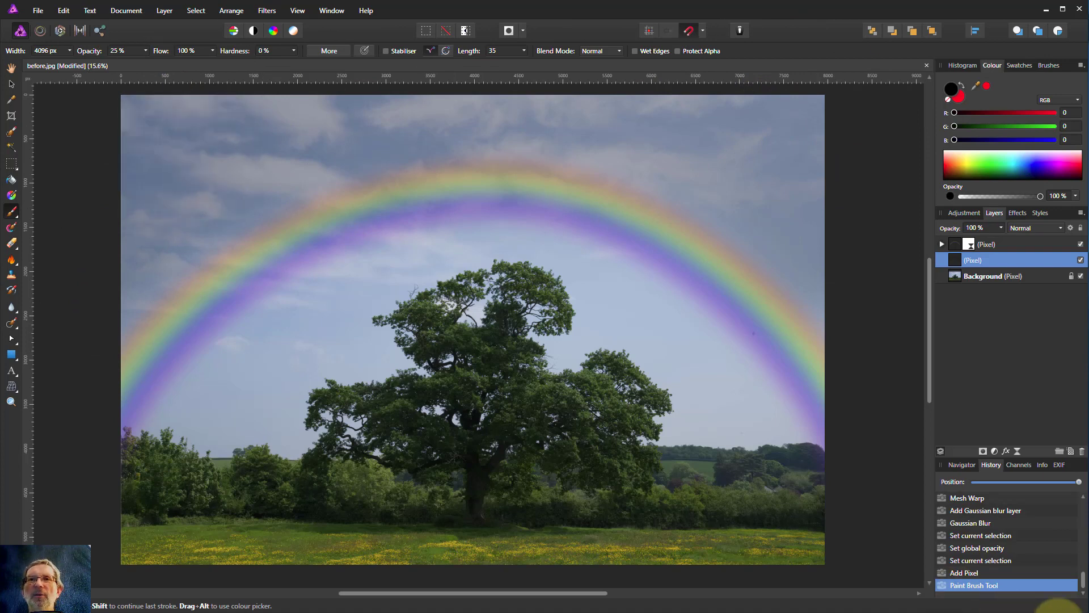